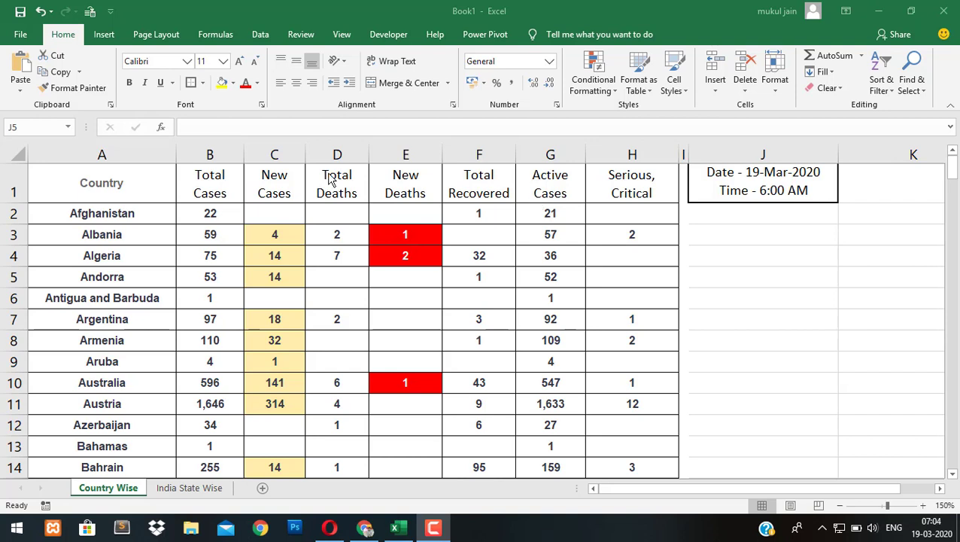
# Look over the Country Wise COVID-19 table from the Country header cell.
pyautogui.click(108, 181)
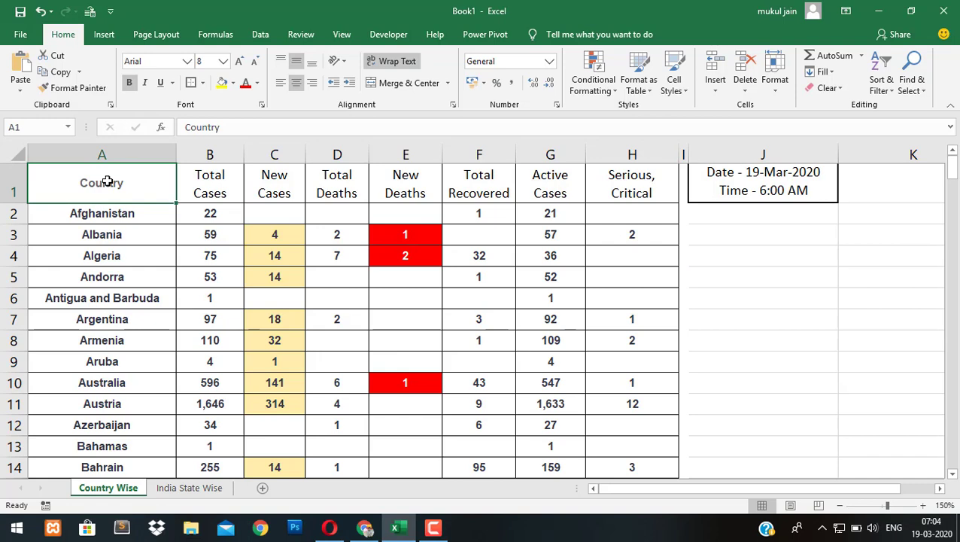
pyautogui.hotkey('ctrl', 'shift', 'Right')
pyautogui.press('Down')
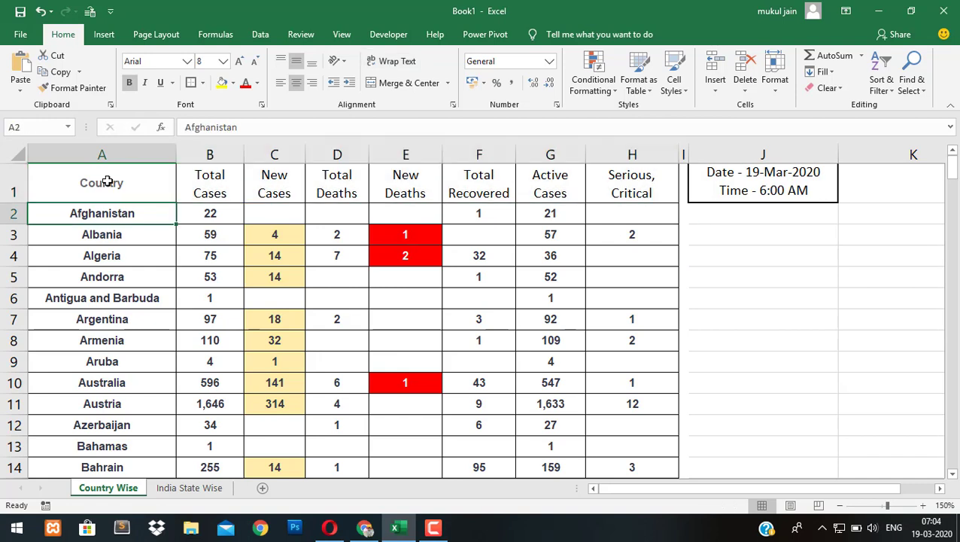
pyautogui.click(108, 182)
# Switch to Chrome's coronavirus search results and open the worldometers live update page.
pyautogui.hotkey('alt', 'Tab')
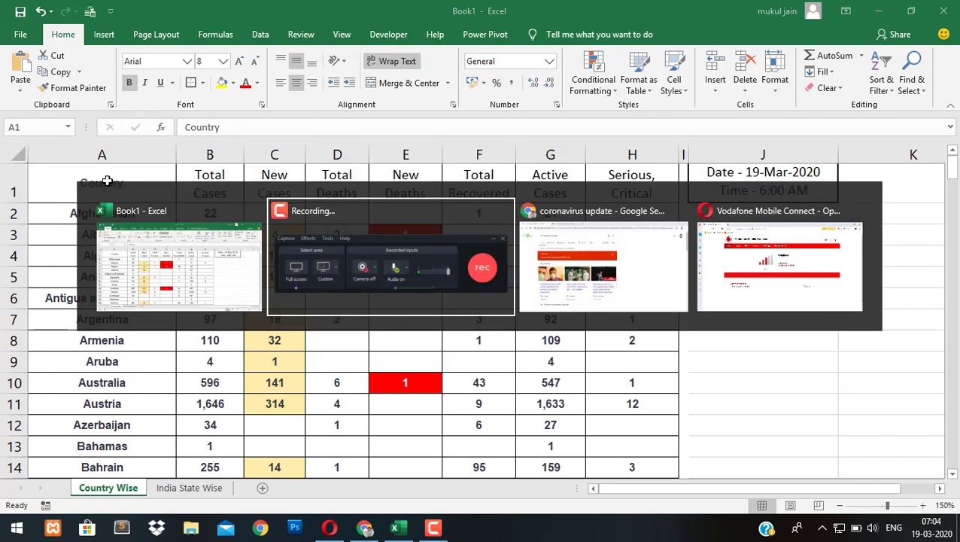
pyautogui.hotkey('alt', 'Tab')
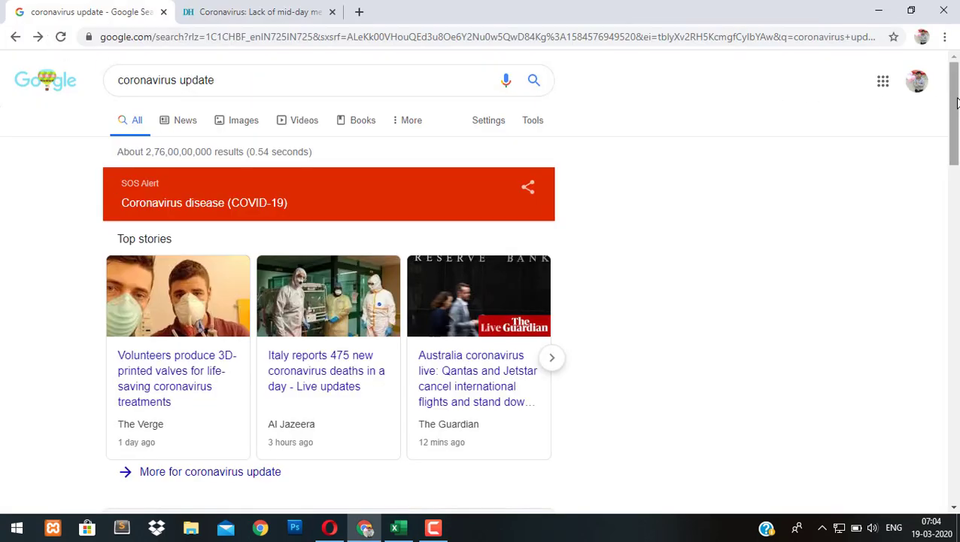
pyautogui.moveTo(953, 121); pyautogui.dragTo(955, 307)
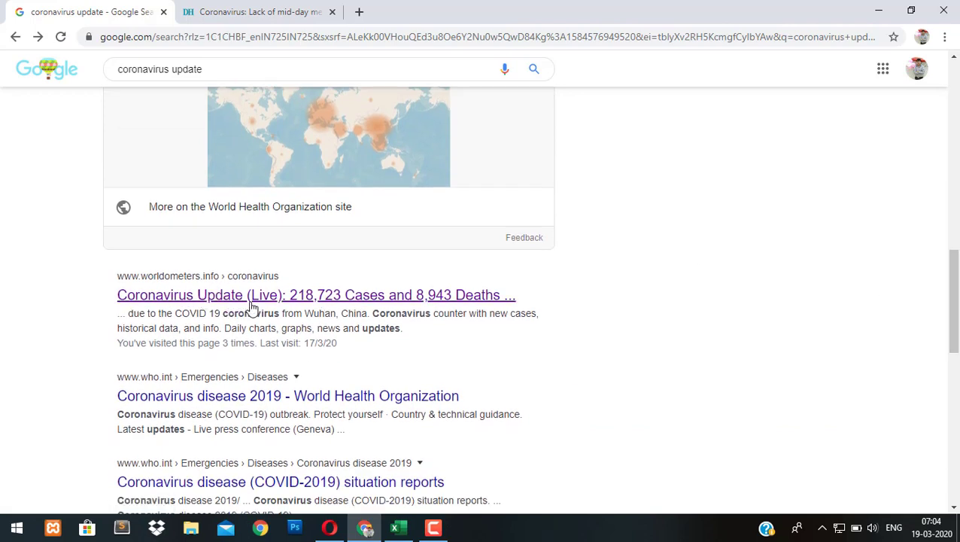
pyautogui.click(251, 298)
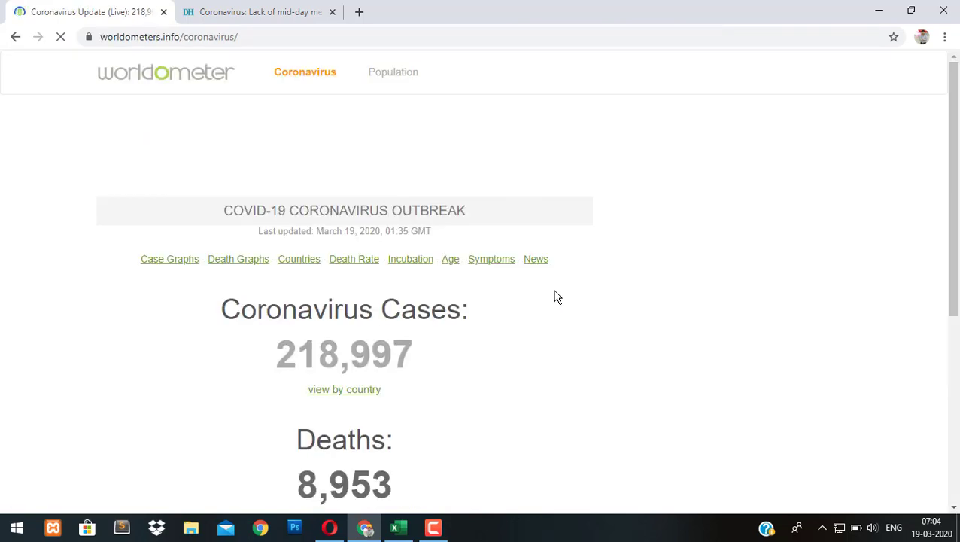
# Scroll through worldometers' country table, then return to the Excel workbook.
pyautogui.scroll(-5, 957, 150)
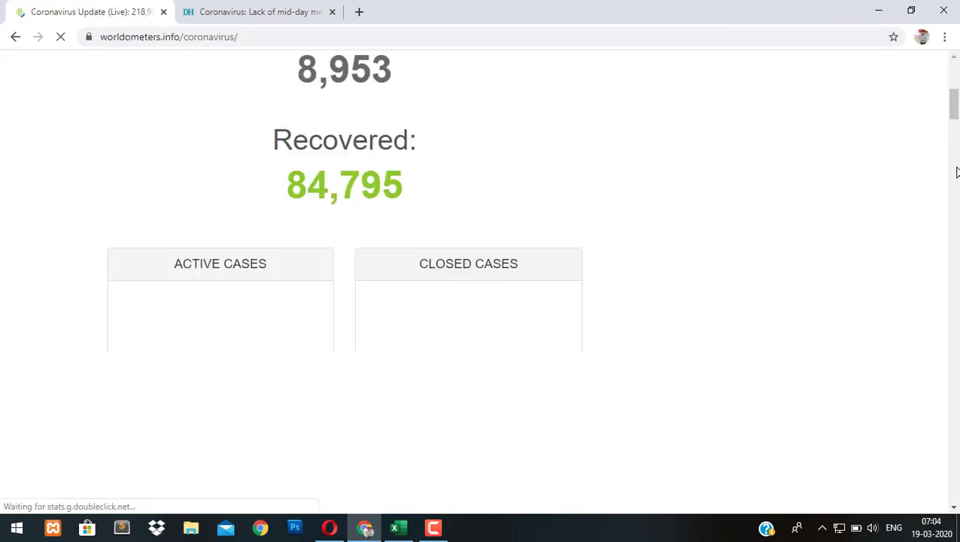
pyautogui.scroll(-8, 956, 113)
pyautogui.scroll(-3, 956, 122)
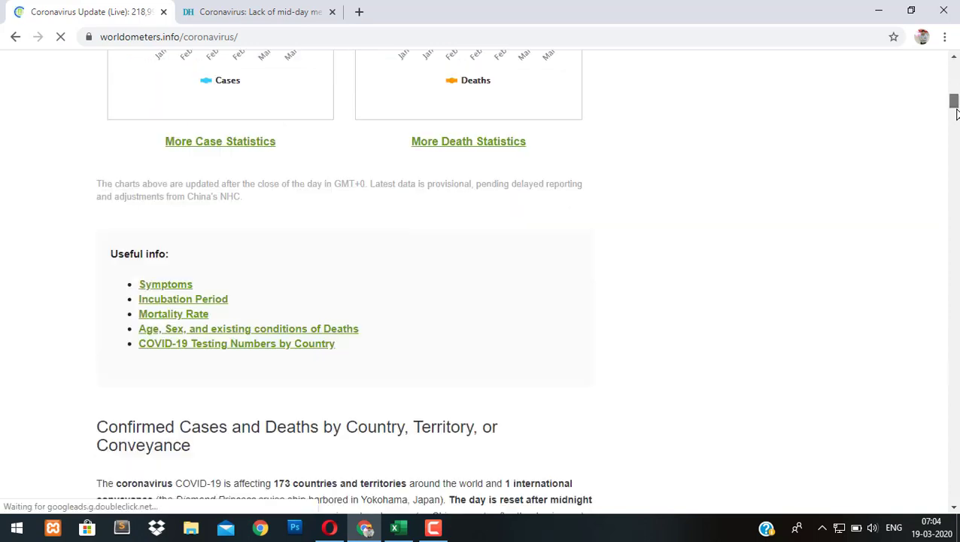
pyautogui.scroll(-7, 957, 123)
pyautogui.scroll(2, 953, 110)
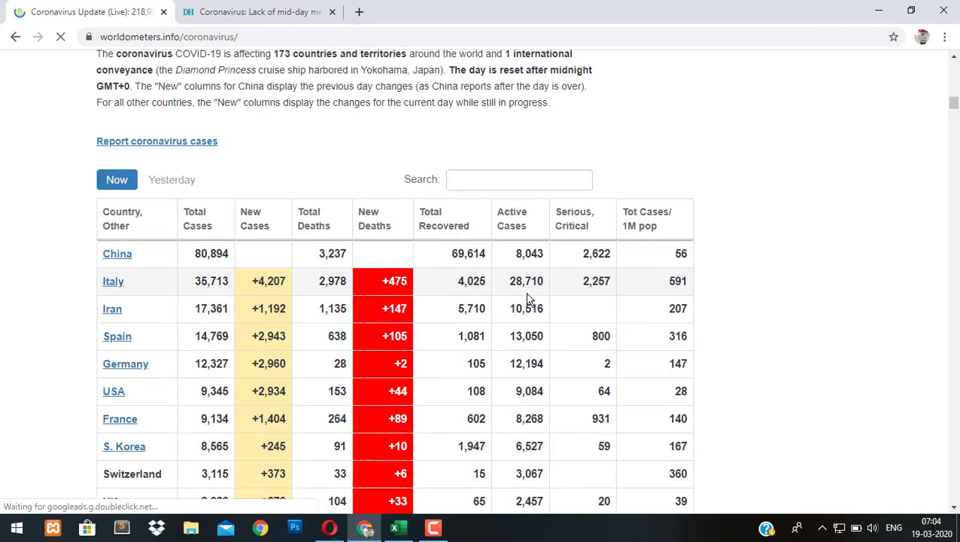
pyautogui.hotkey('alt', 'Tab')
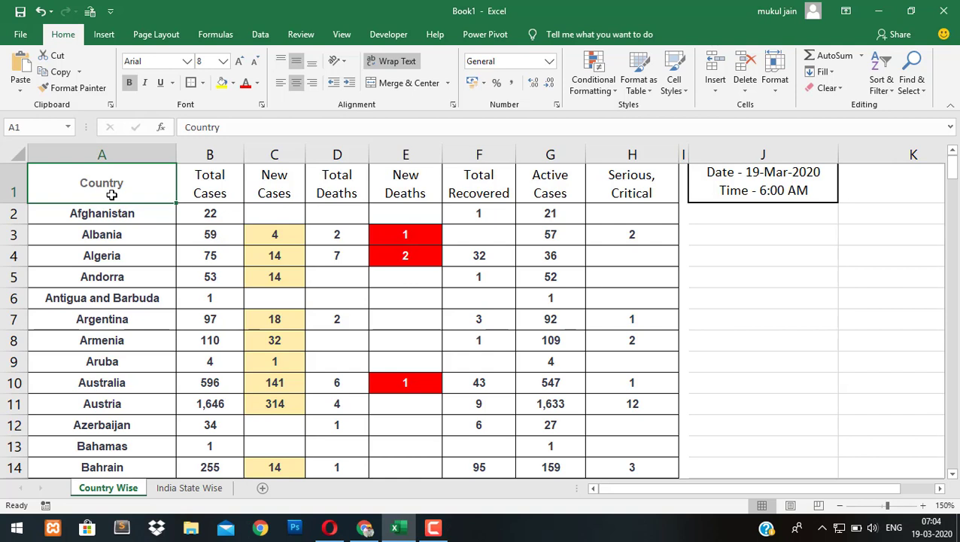
pyautogui.press('Right')
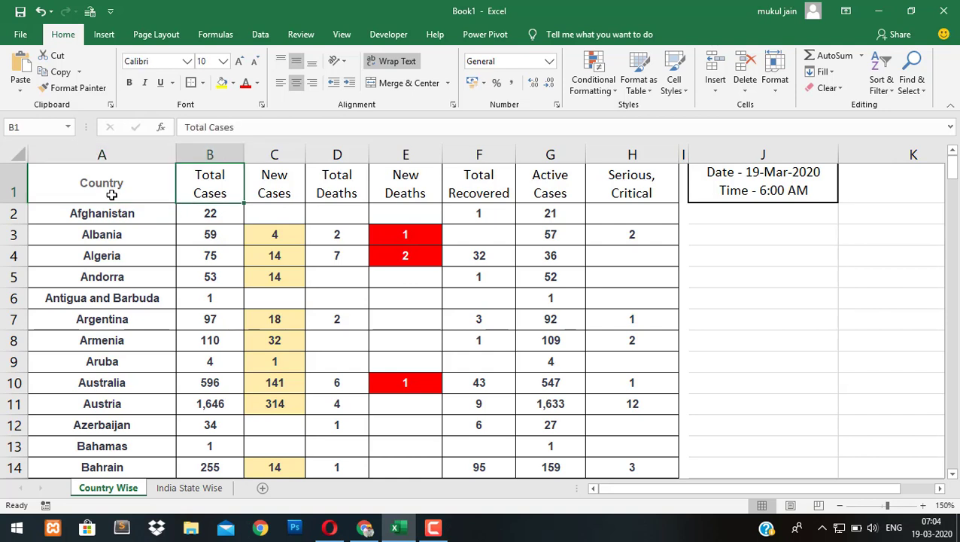
pyautogui.press('Right')
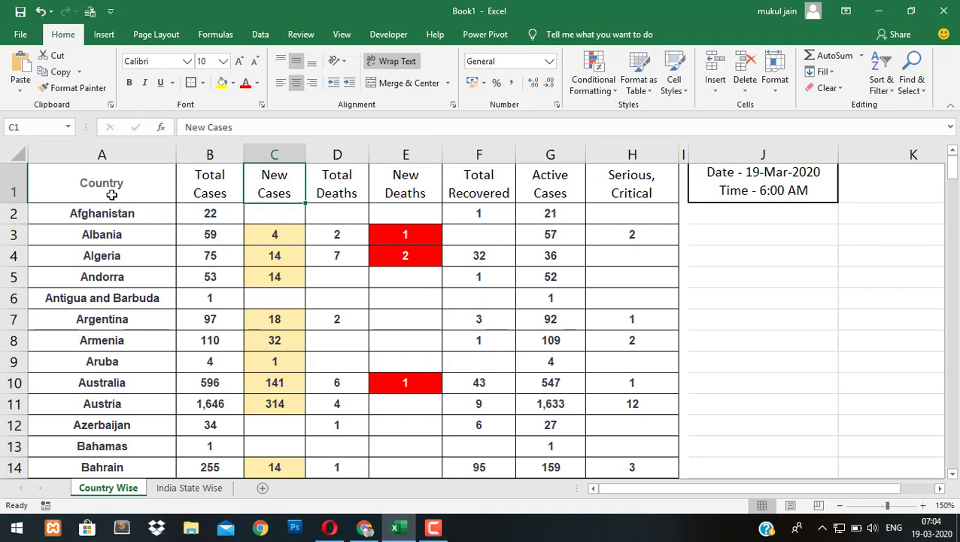
pyautogui.press('Right')
pyautogui.press('Right')
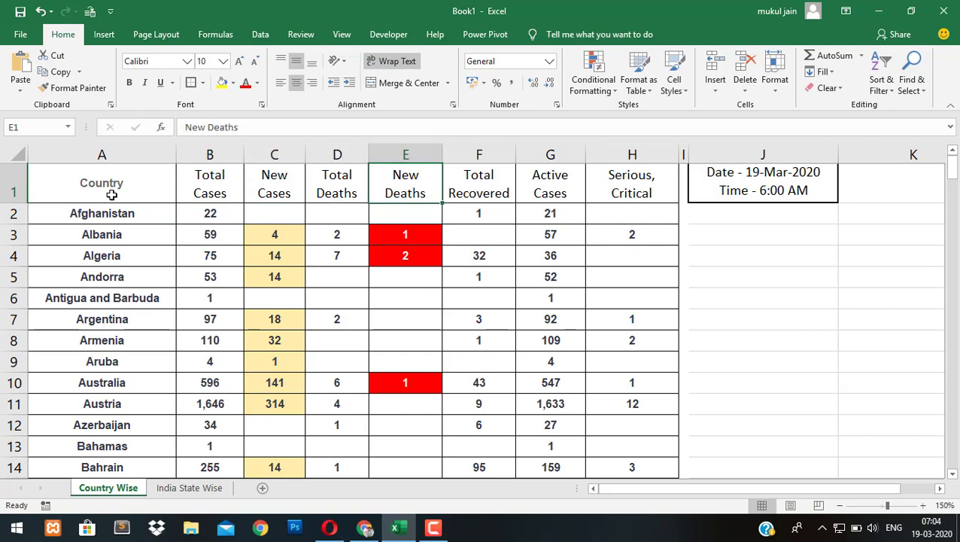
pyautogui.press('Right')
pyautogui.press('Right')
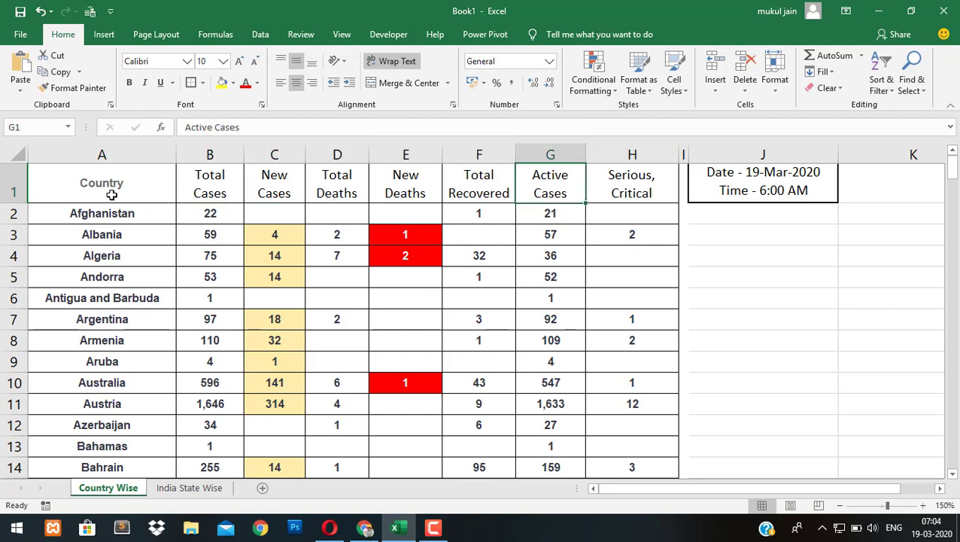
pyautogui.press('Right')
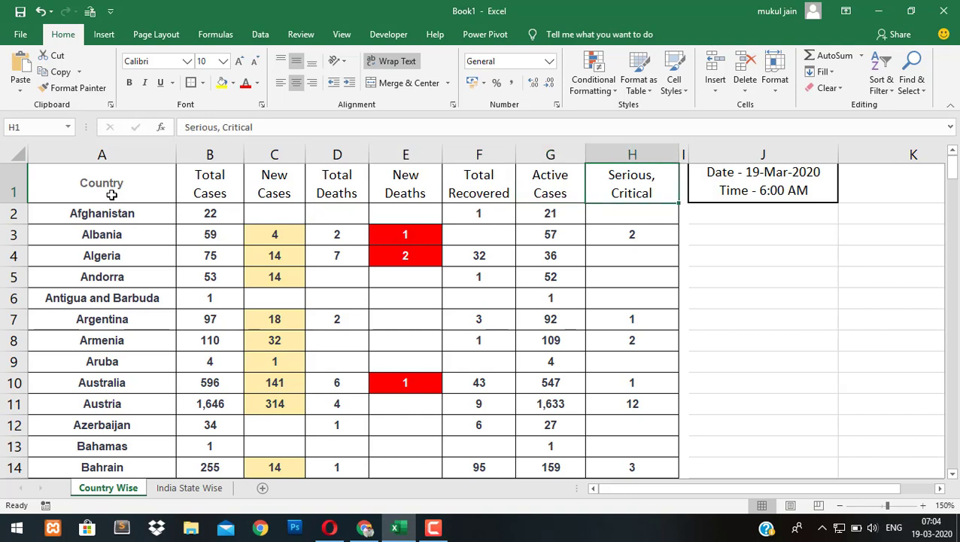
pyautogui.press('Left')
pyautogui.press('Left')
pyautogui.press('Left')
pyautogui.press('Left')
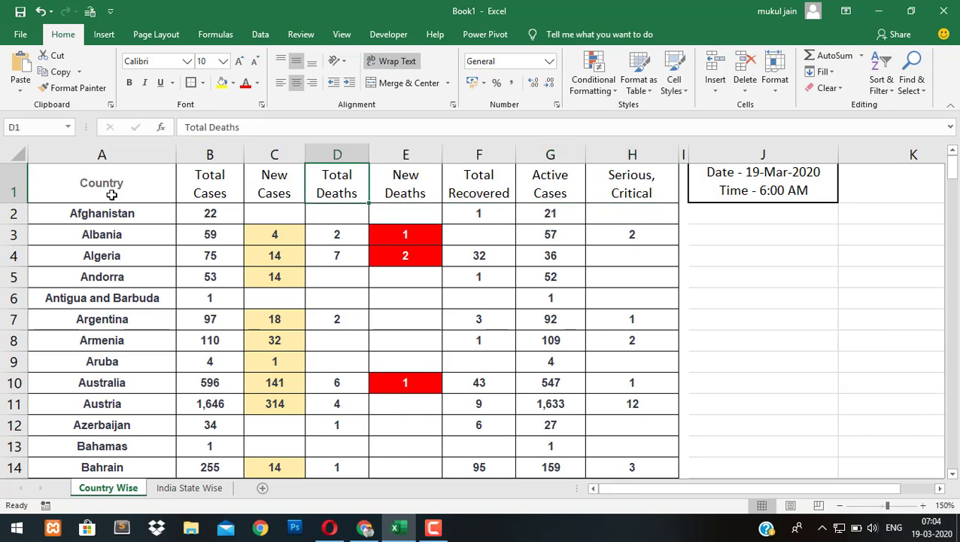
pyautogui.press('Left')
pyautogui.press('Left')
pyautogui.press('Left')
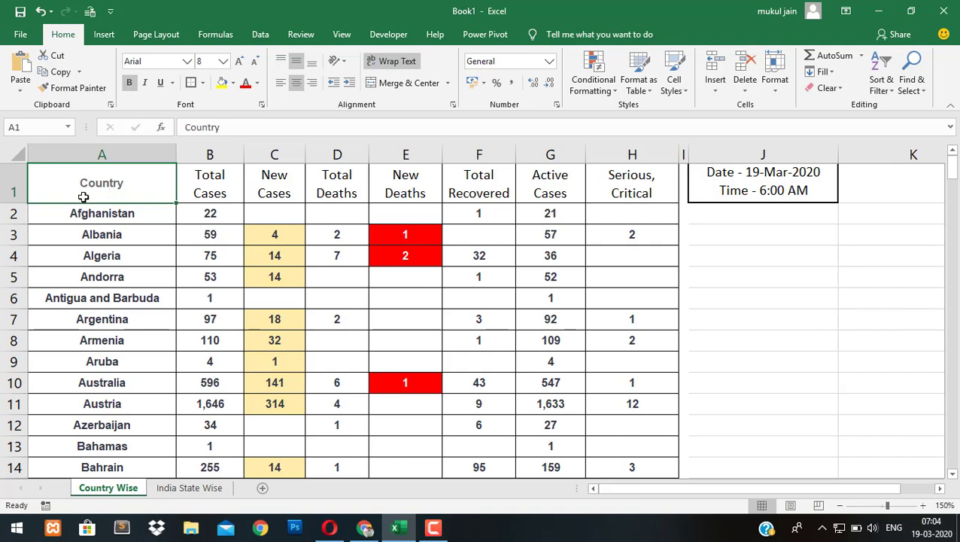
# Turn on filters for the table's header row, Country through Serious, Critical.
pyautogui.moveTo(92, 188); pyautogui.dragTo(622, 183)
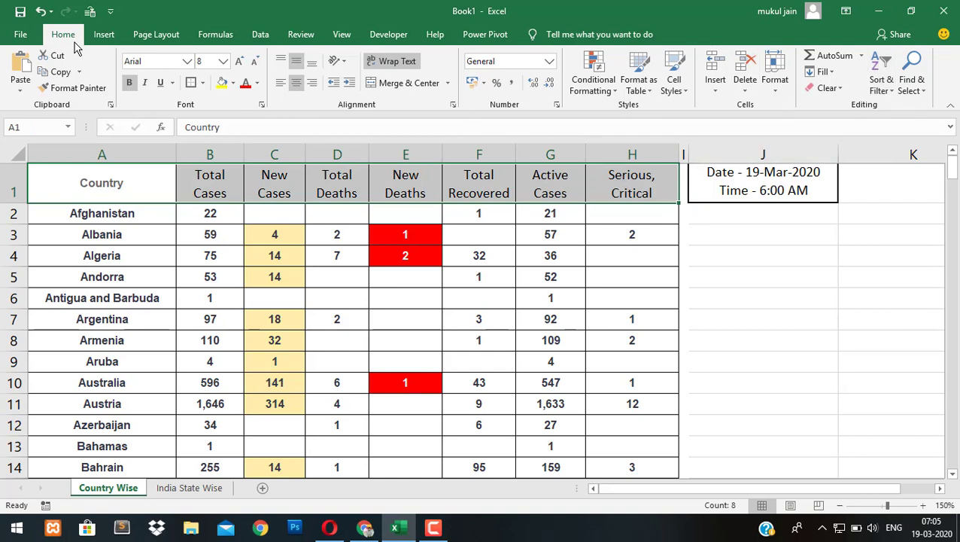
pyautogui.click(882, 83)
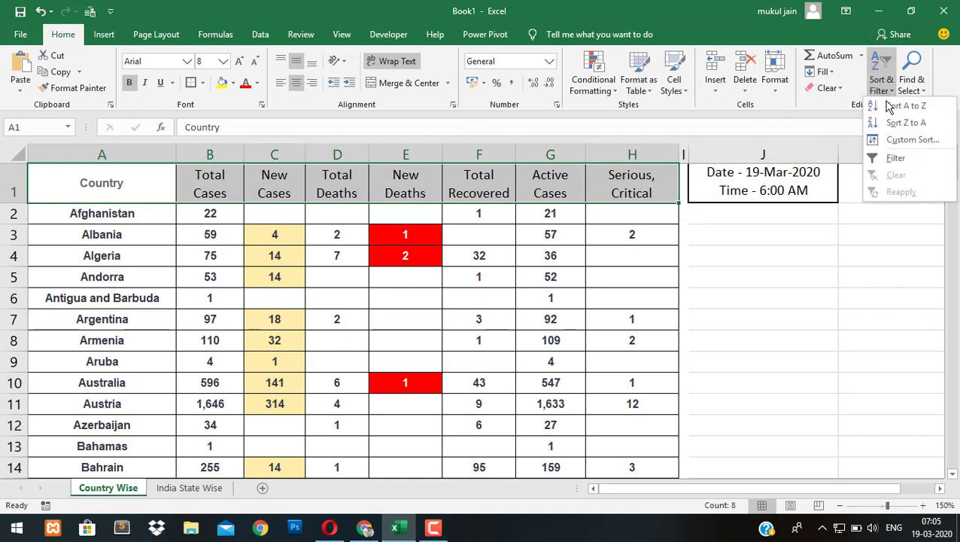
pyautogui.click(890, 160)
pyautogui.click(181, 248)
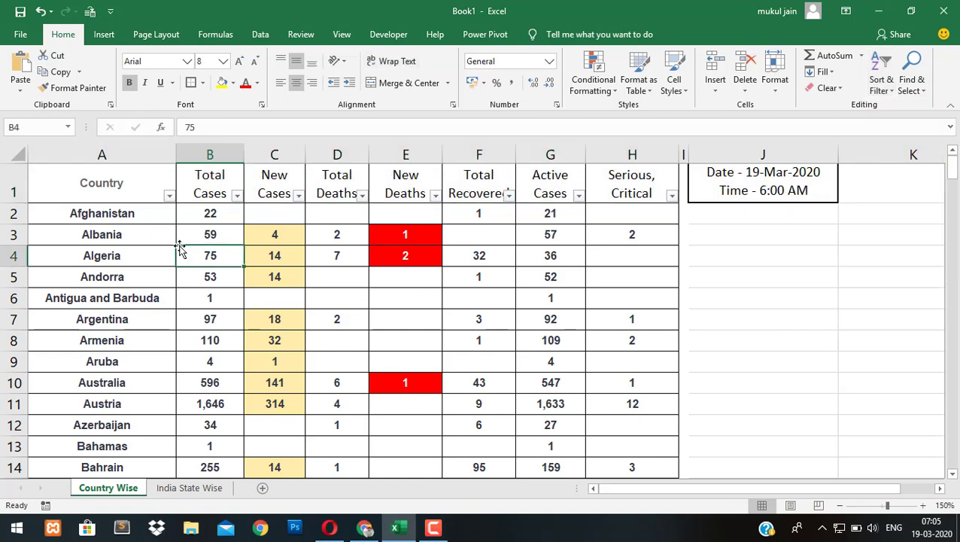
pyautogui.moveTo(98, 188)
pyautogui.mouseDown()
pyautogui.moveTo(605, 195)
pyautogui.moveTo(117, 190)
pyautogui.mouseUp()
pyautogui.click(236, 188)
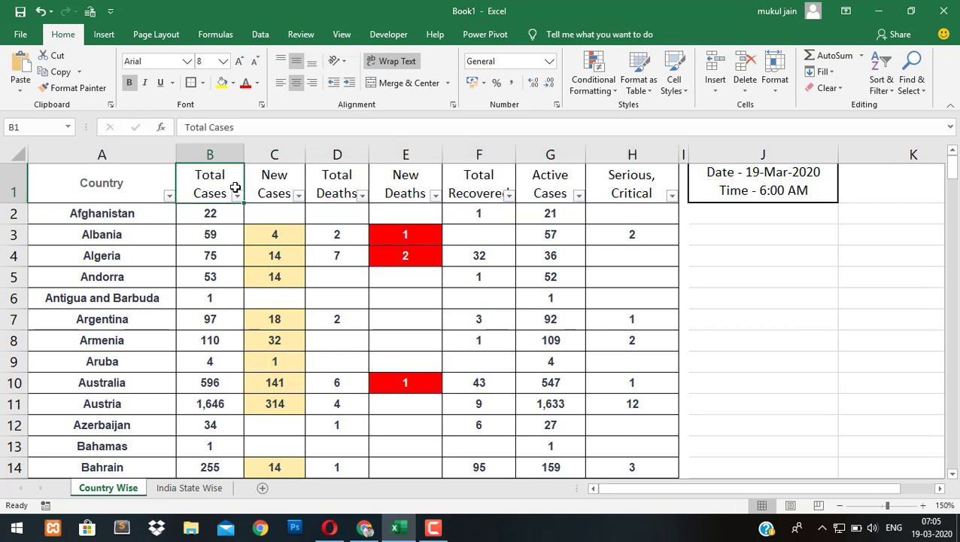
pyautogui.click(295, 187)
pyautogui.click(354, 185)
pyautogui.click(413, 186)
pyautogui.click(482, 186)
pyautogui.click(539, 185)
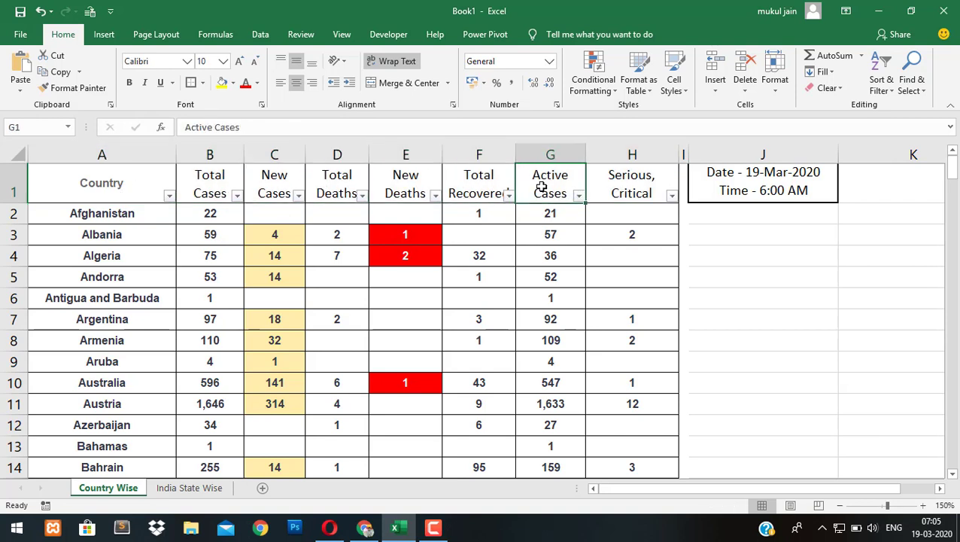
pyautogui.click(619, 182)
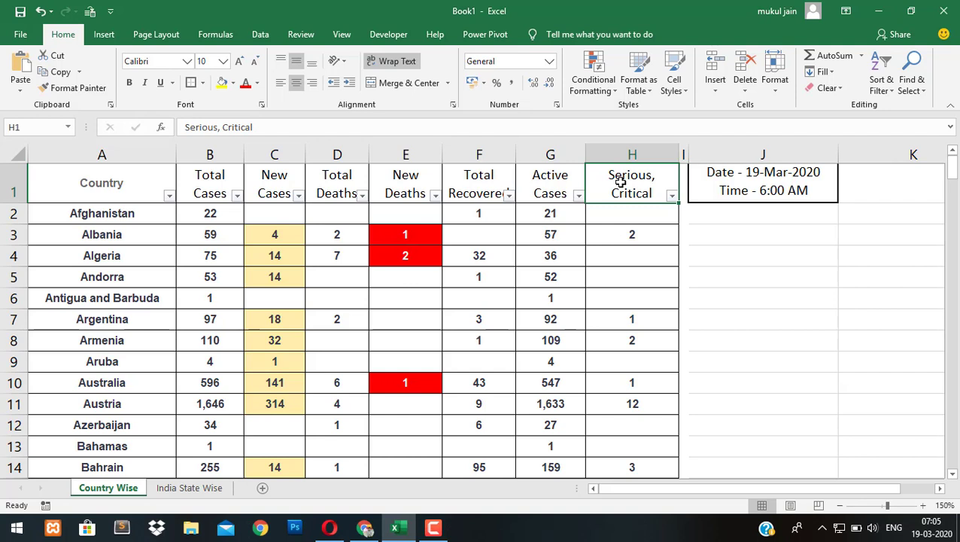
# Sort countries by Total Cases largest to smallest, putting China's 80,894 on top.
pyautogui.click(237, 197)
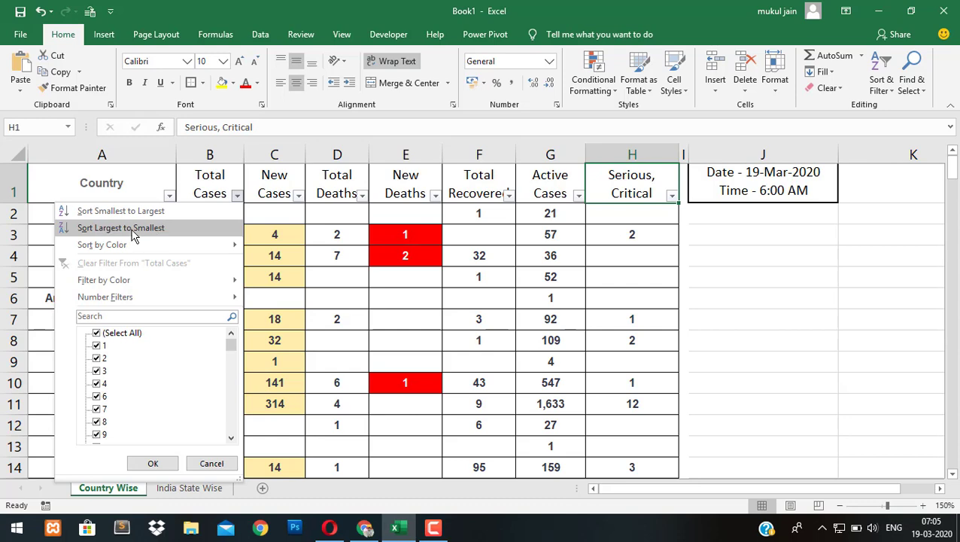
pyautogui.click(132, 228)
pyautogui.click(214, 216)
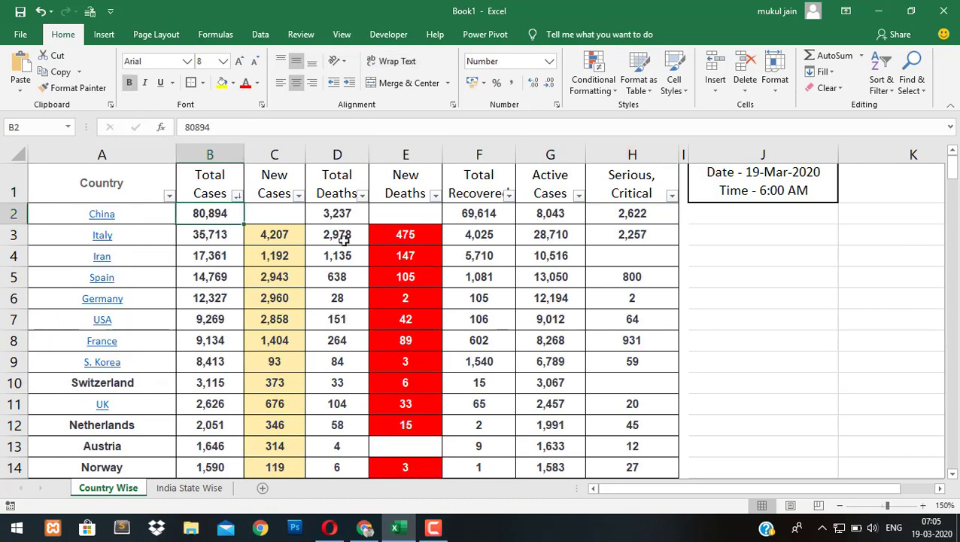
# Review the top countries by Total Cases: China, Italy, Iran, USA, Switzerland.
pyautogui.press('Left')
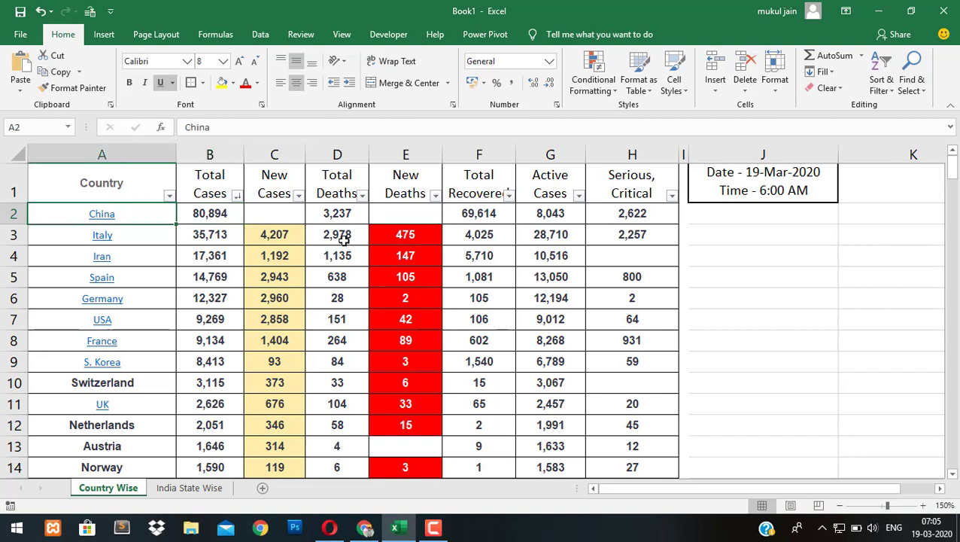
pyautogui.press('Right')
pyautogui.press('Return')
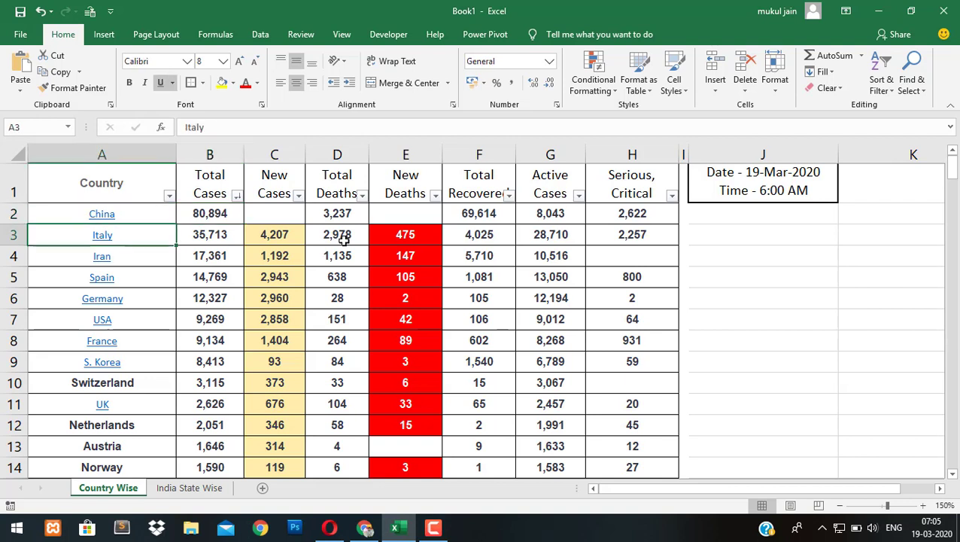
pyautogui.press('Down')
pyautogui.press('Down')
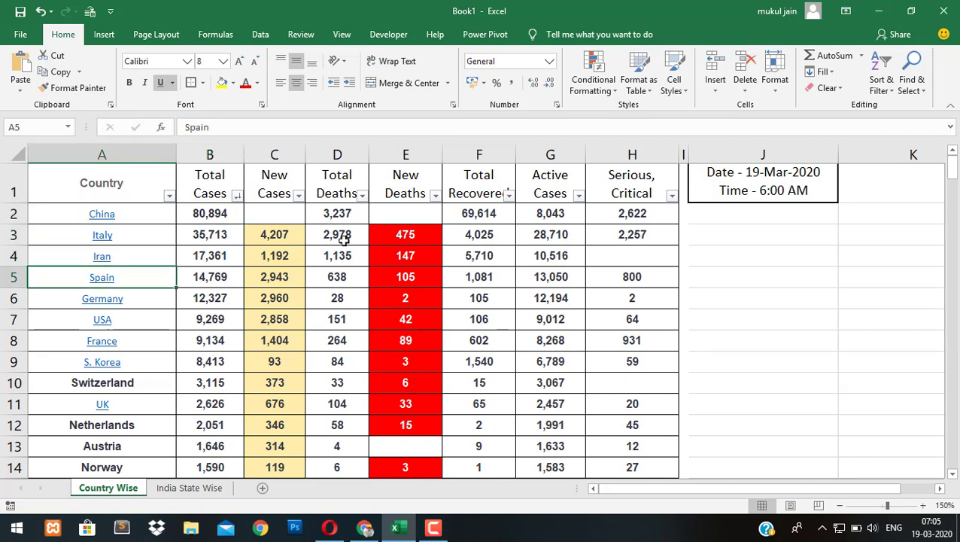
pyautogui.press('Down')
pyautogui.press('Down')
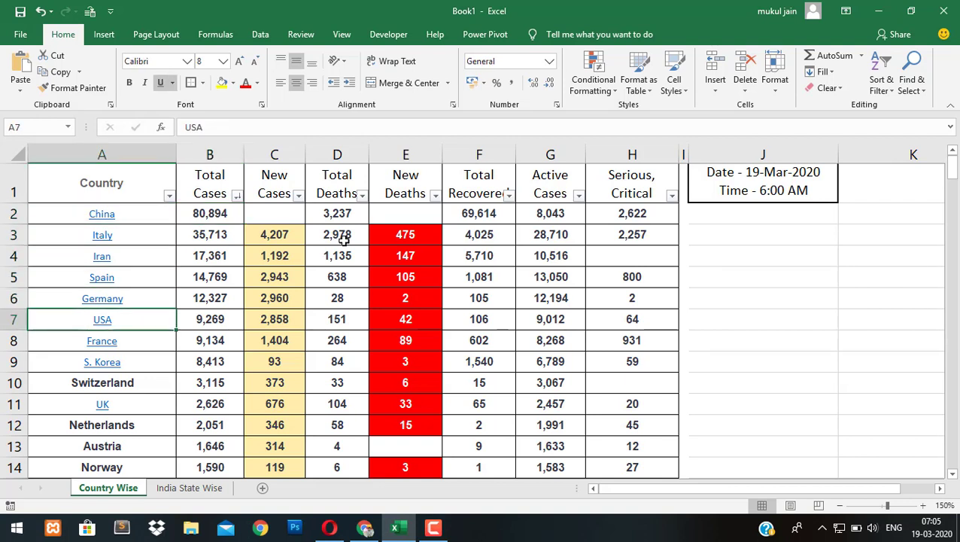
pyautogui.press('Down')
pyautogui.press('Down')
pyautogui.press('Down')
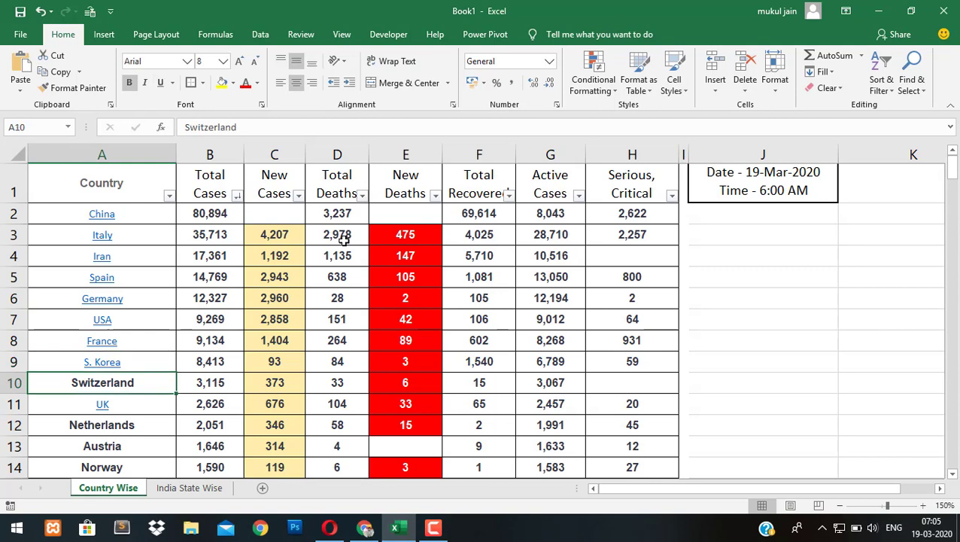
pyautogui.press('Down')
pyautogui.press('Down')
pyautogui.press('Down')
pyautogui.press('Down')
pyautogui.press('Down')
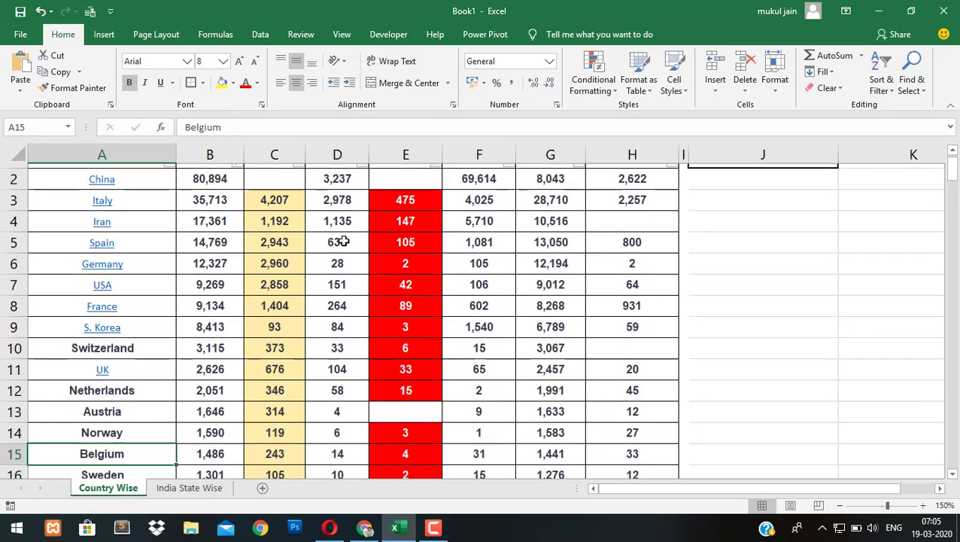
pyautogui.press('Up')
pyautogui.press('Up')
pyautogui.hotkey('ctrl', 'Up')
# Check Total Cases values down to Germany, then bring up the Total Deaths filter.
pyautogui.press('Right')
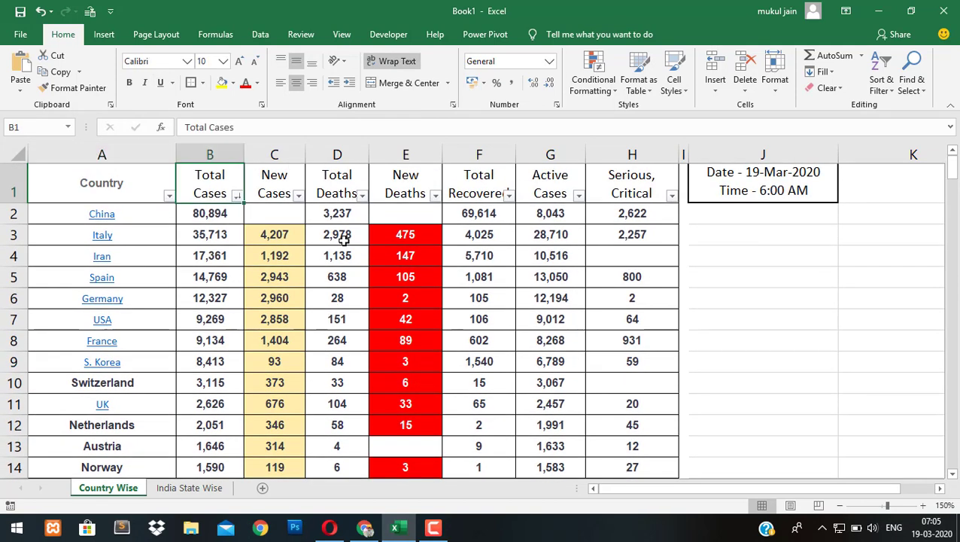
pyautogui.press('Down')
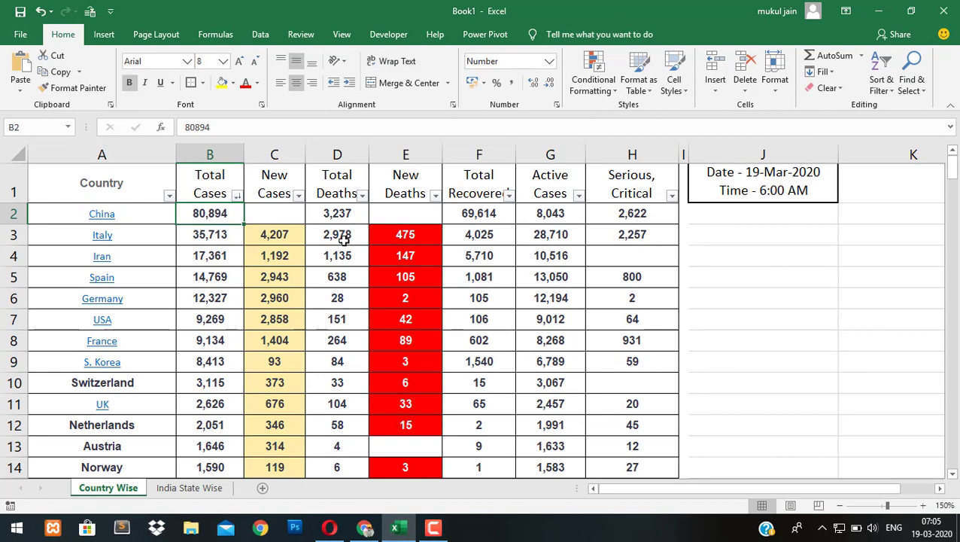
pyautogui.press('Down')
pyautogui.press('Down')
pyautogui.press('Down')
pyautogui.press('Down')
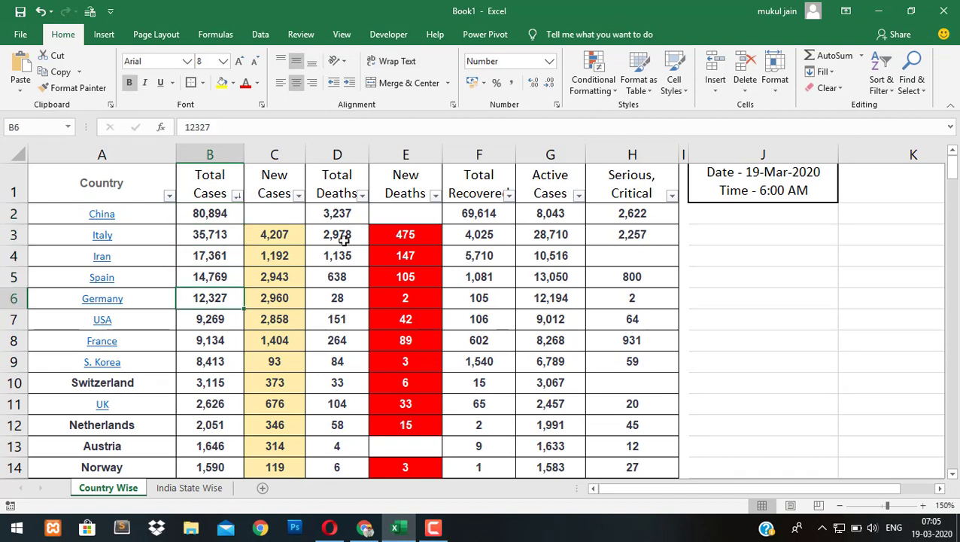
pyautogui.press('Up')
pyautogui.press('Up')
pyautogui.press('Up')
pyautogui.press('Up')
pyautogui.press('Up')
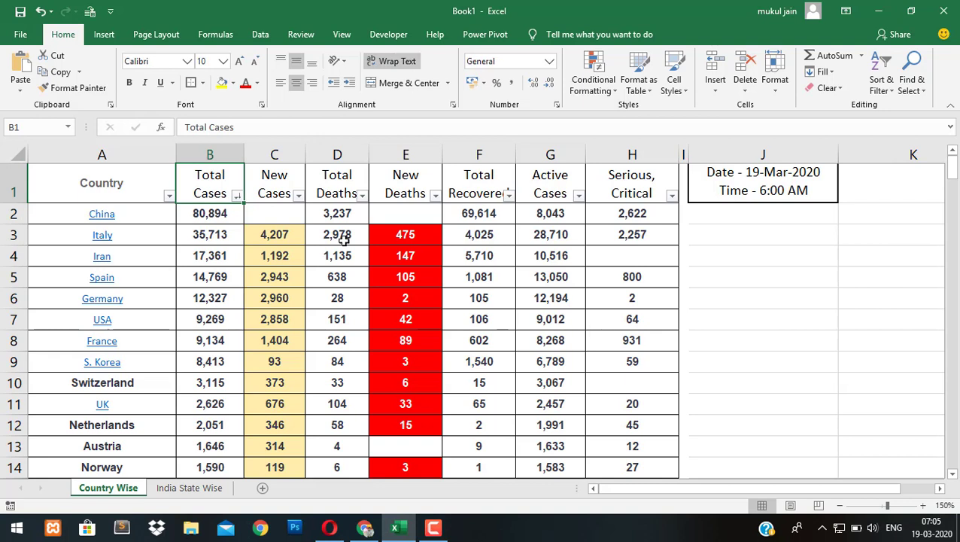
pyautogui.press('Right')
pyautogui.press('Right')
pyautogui.press('Right')
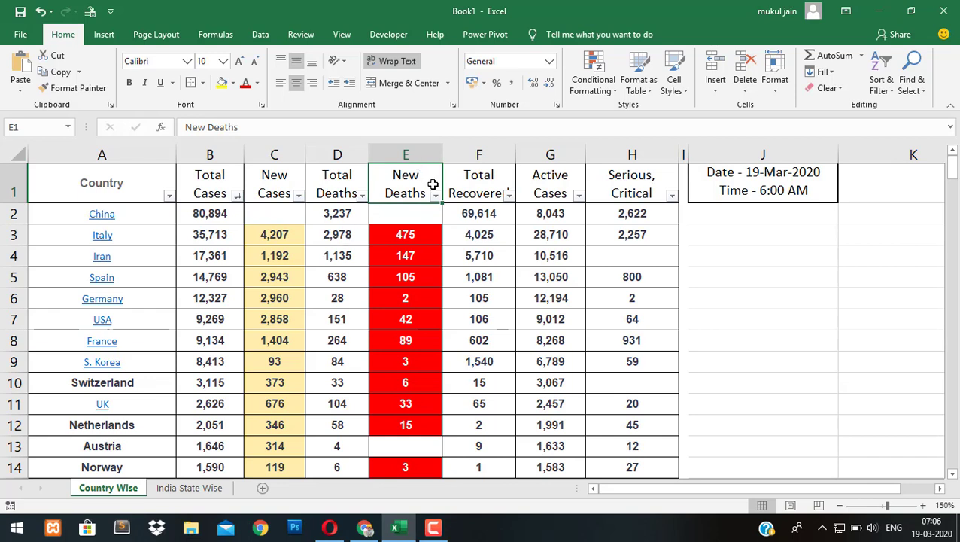
pyautogui.click(363, 195)
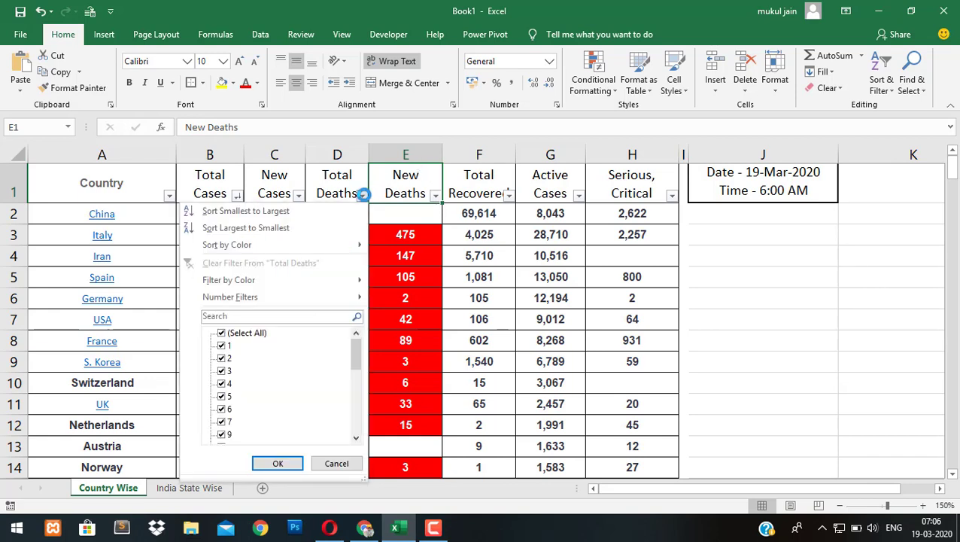
# Sort by Total Deaths largest first and check China 3,237, Italy 2,978, Iran 1,135, Spain 638.
pyautogui.click(295, 225)
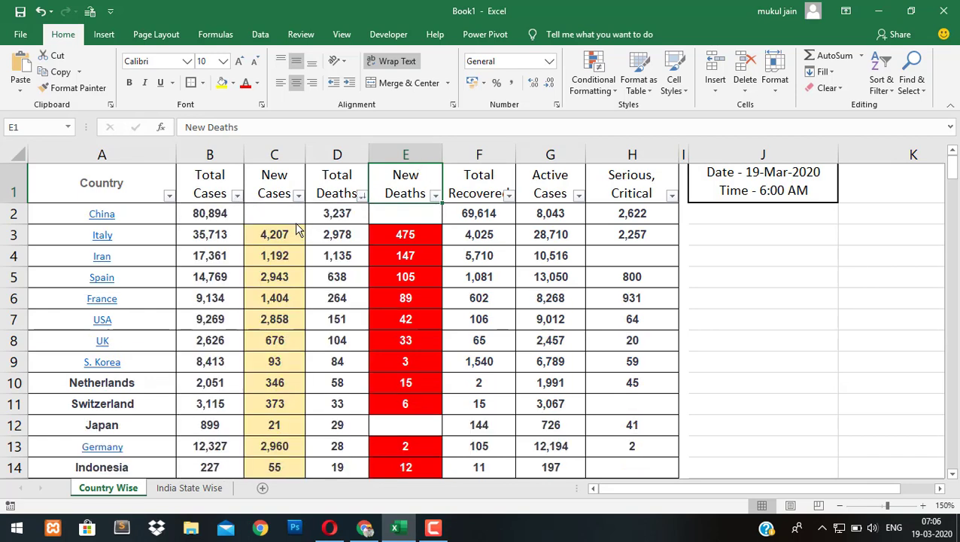
pyautogui.moveTo(332, 215); pyautogui.dragTo(336, 300)
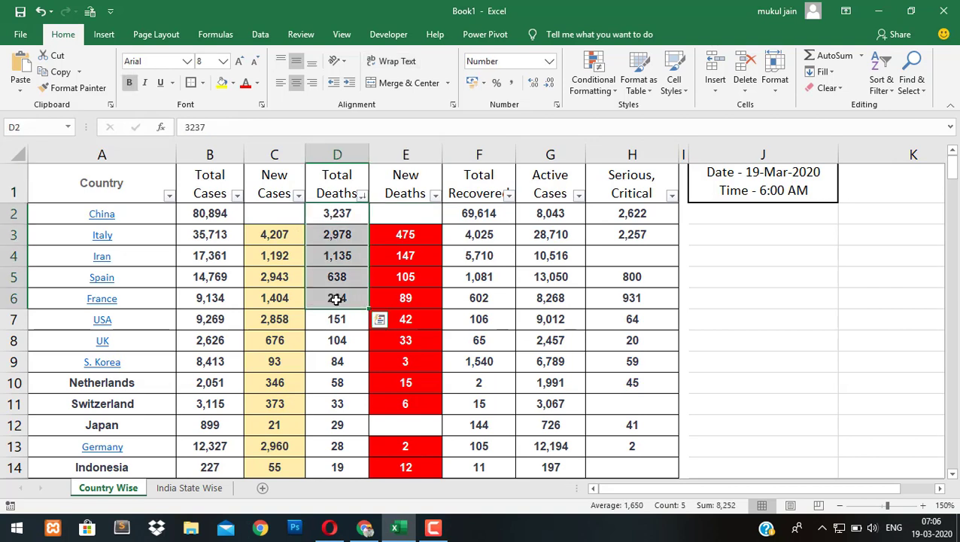
pyautogui.click(340, 215)
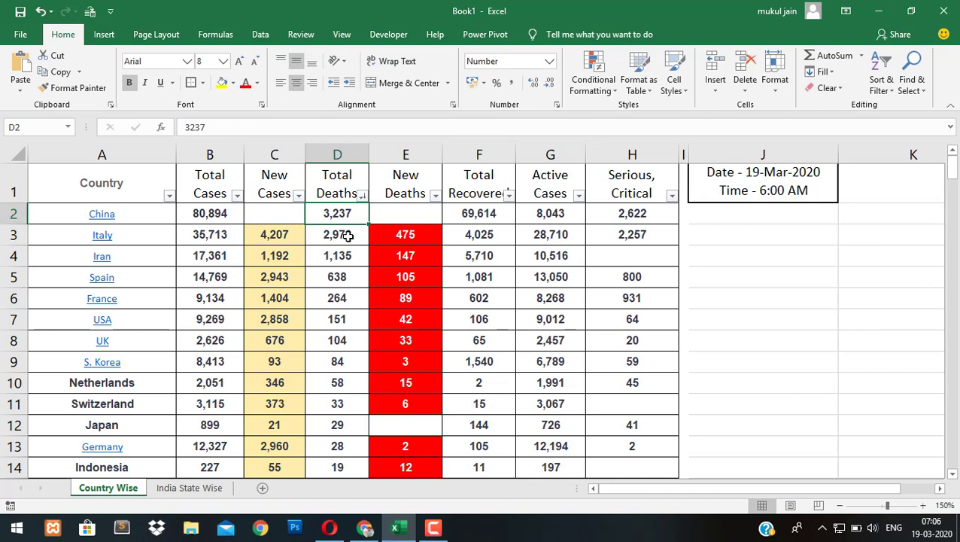
pyautogui.click(347, 236)
pyautogui.click(347, 256)
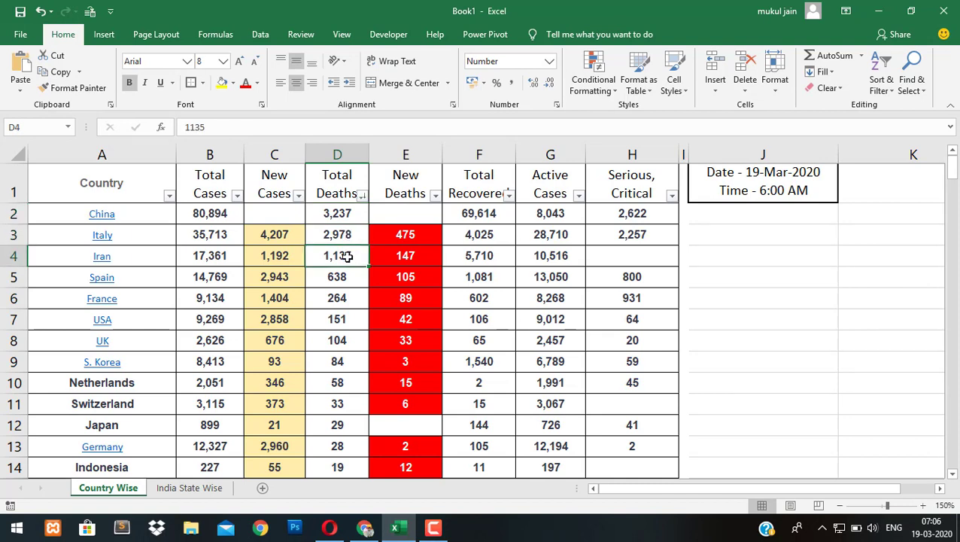
pyautogui.click(341, 277)
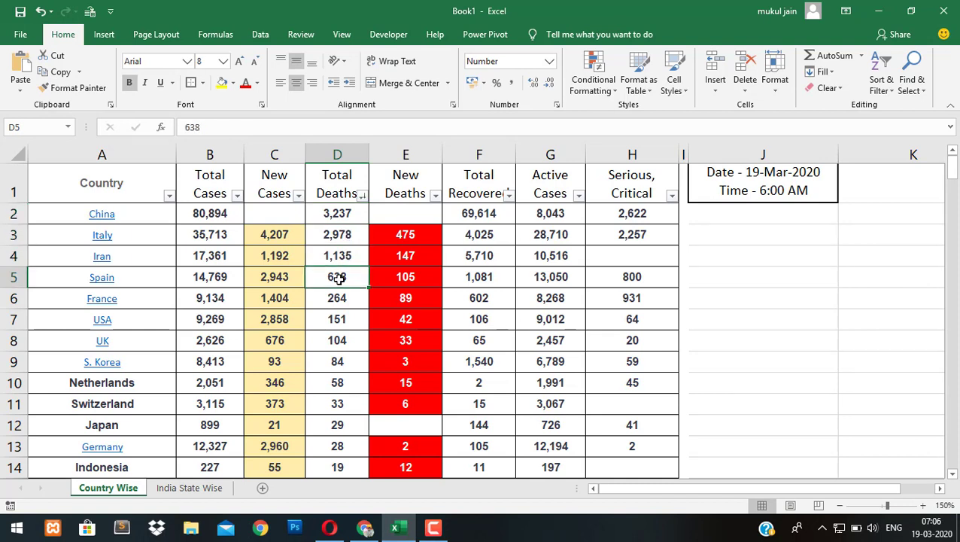
pyautogui.click(331, 188)
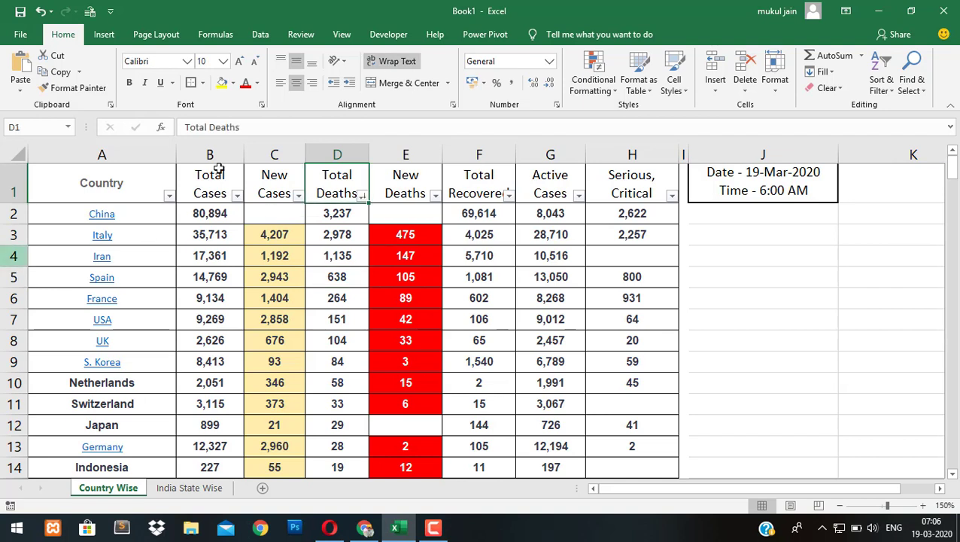
pyautogui.click(138, 192)
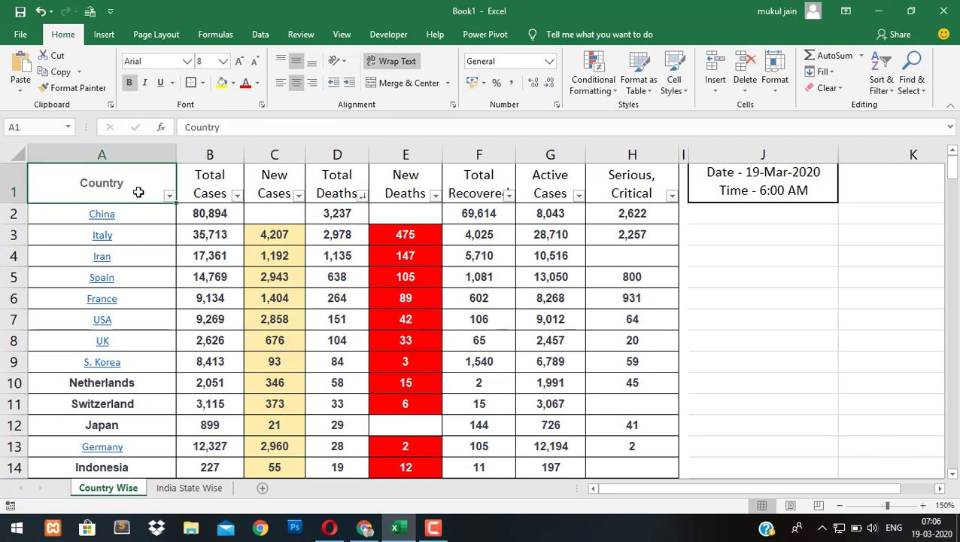
# Turn off the table's header filters with Ctrl+Shift+L.
pyautogui.hotkey('ctrl', 'shift', 'l')
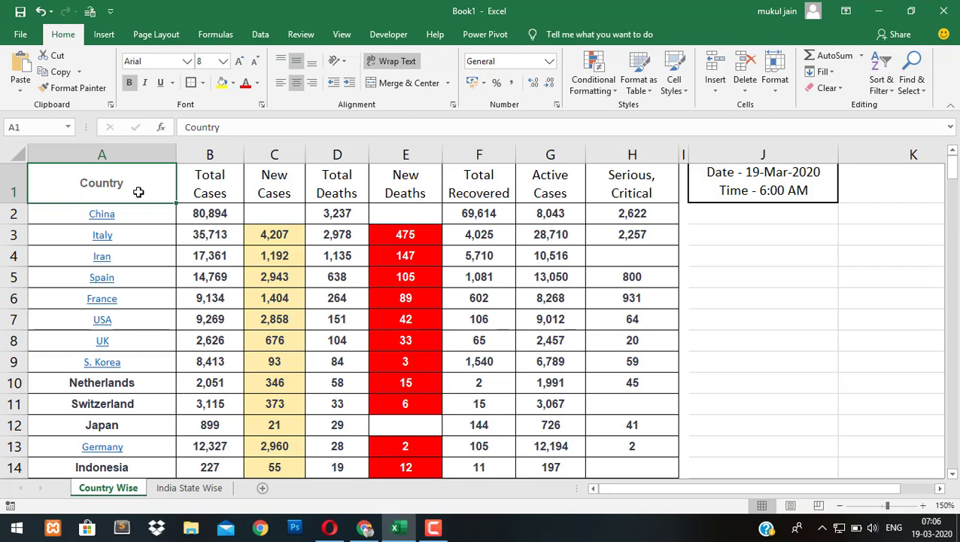
pyautogui.click(203, 175)
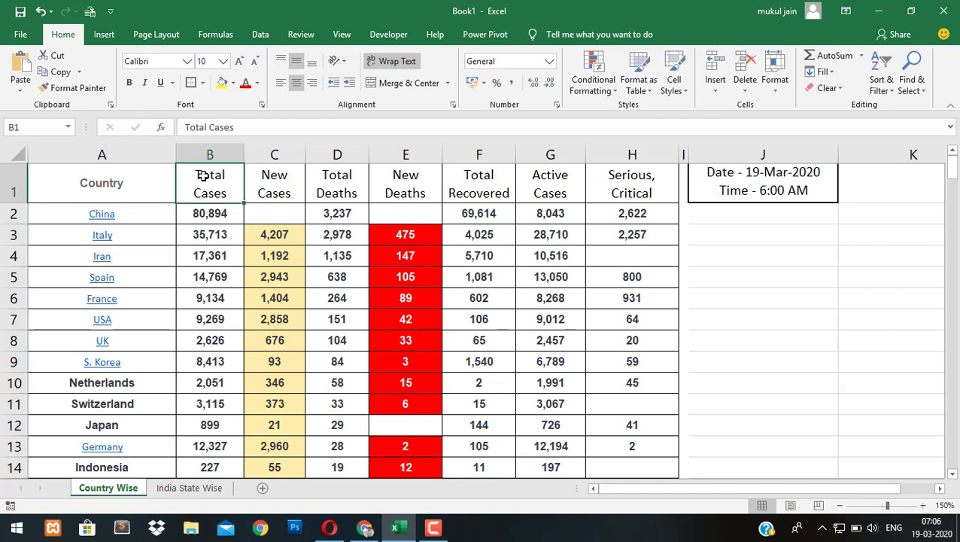
pyautogui.click(144, 178)
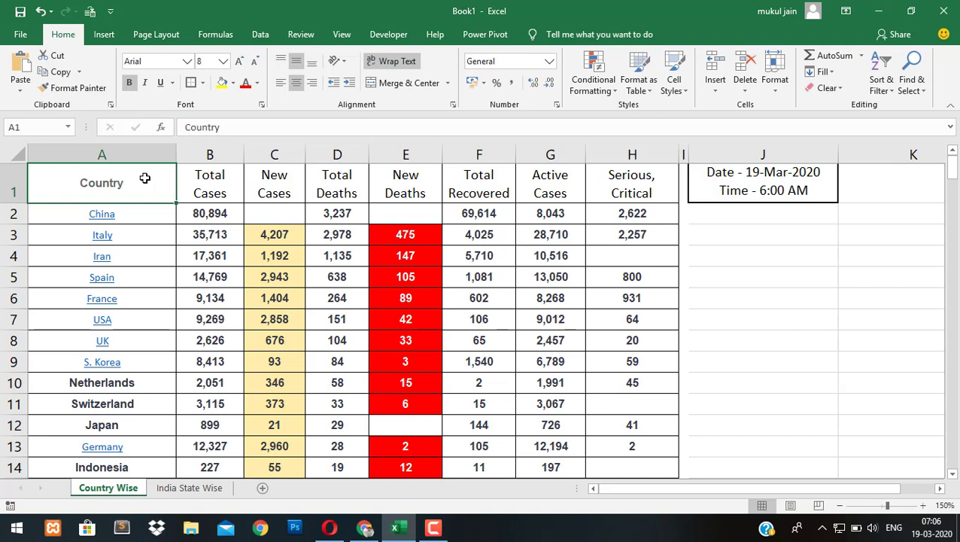
# Select the Country and Total Cases columns from the header down to row 175.
pyautogui.press('Right')
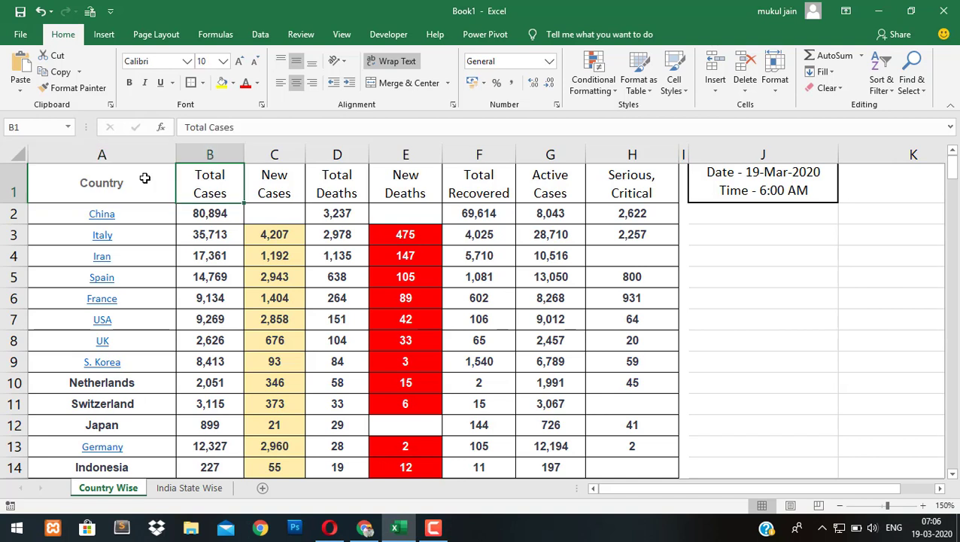
pyautogui.press('Left')
pyautogui.hotkey('shift', 'Right')
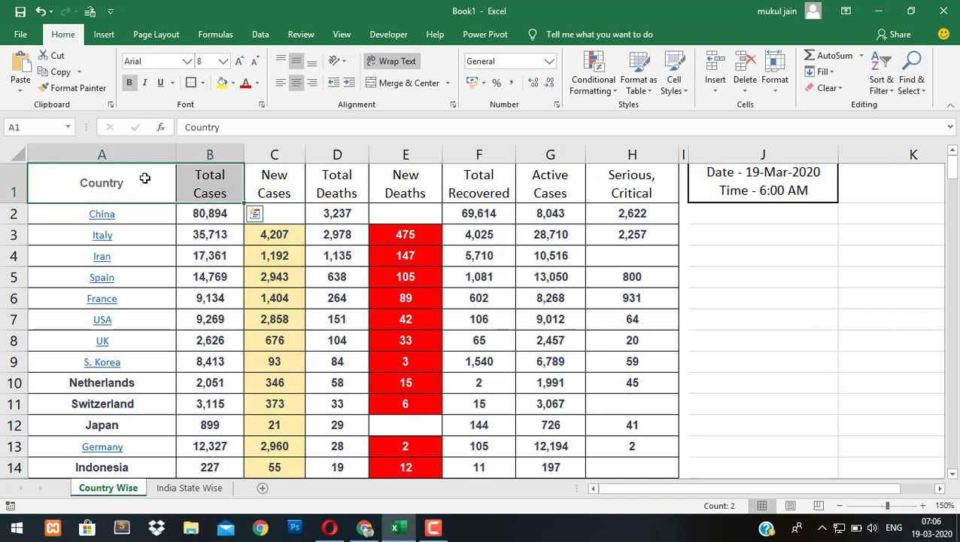
pyautogui.hotkey('ctrl', 'shift', 'Down')
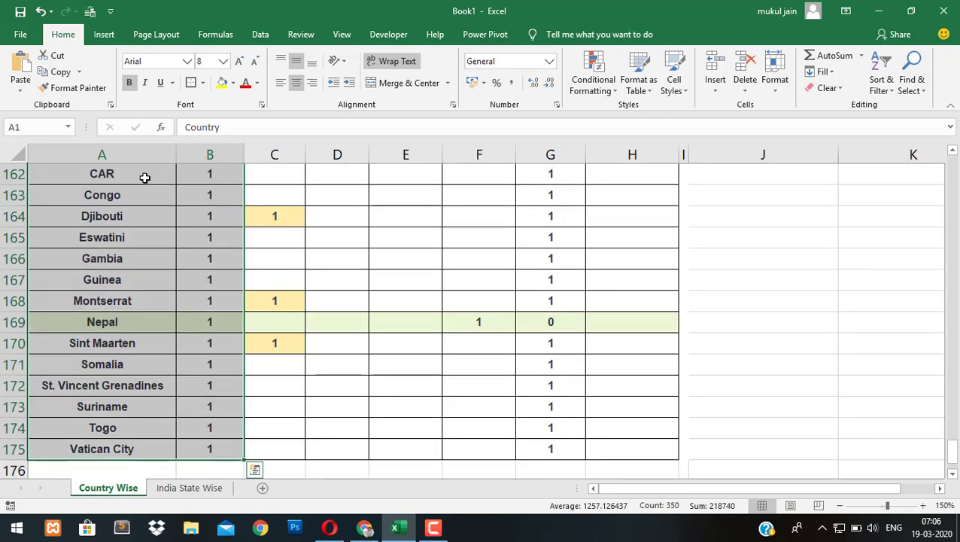
# Launch 3D Maps from the Insert tab and create new Tour 4 from the selection.
pyautogui.click(105, 37)
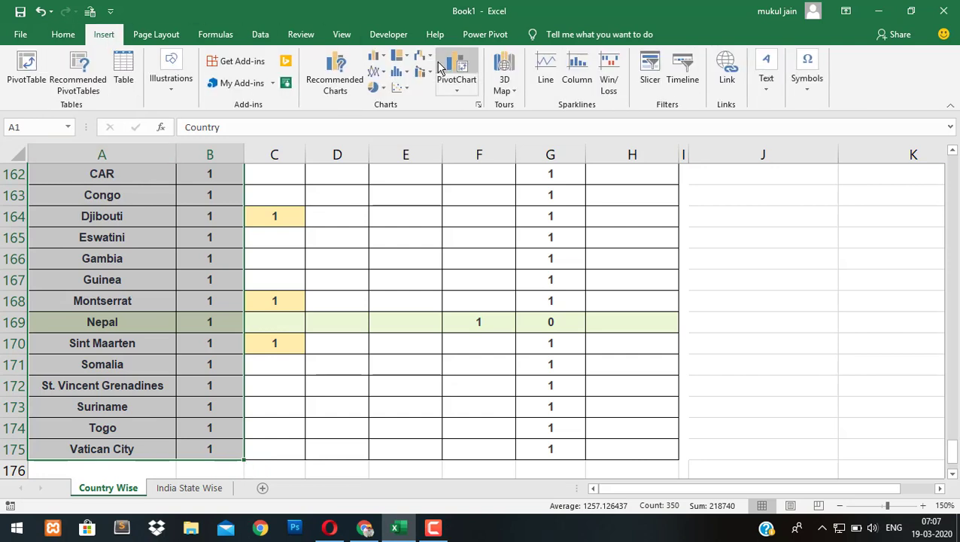
pyautogui.click(506, 69)
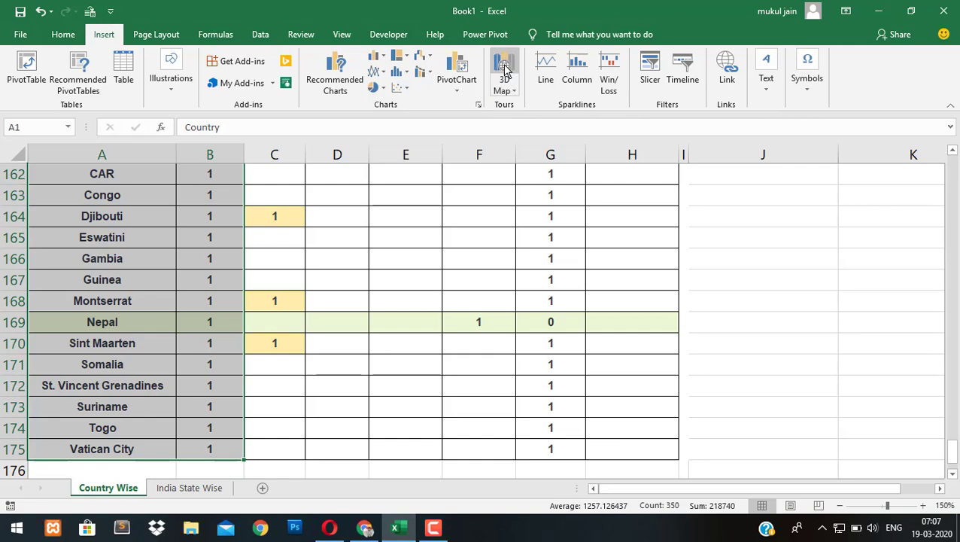
pyautogui.click(503, 64)
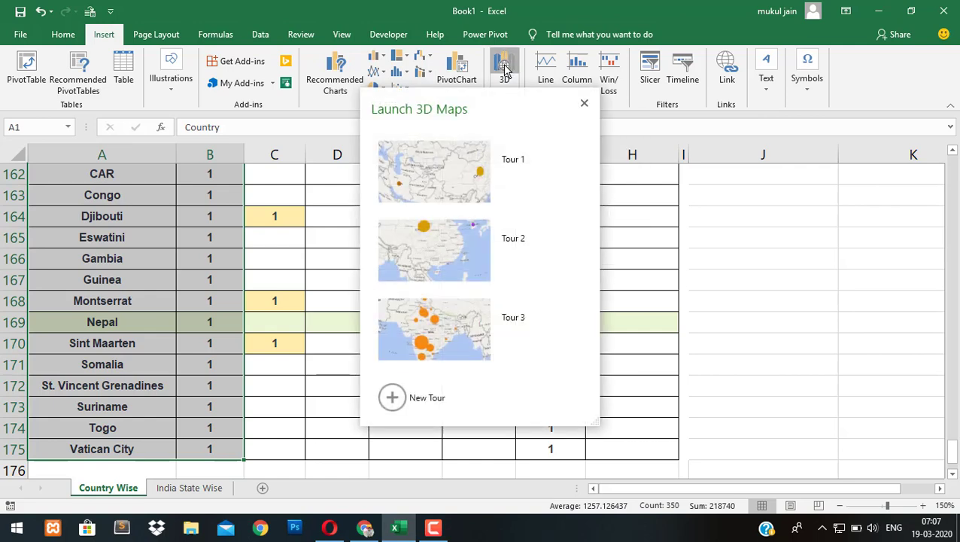
pyautogui.click(404, 402)
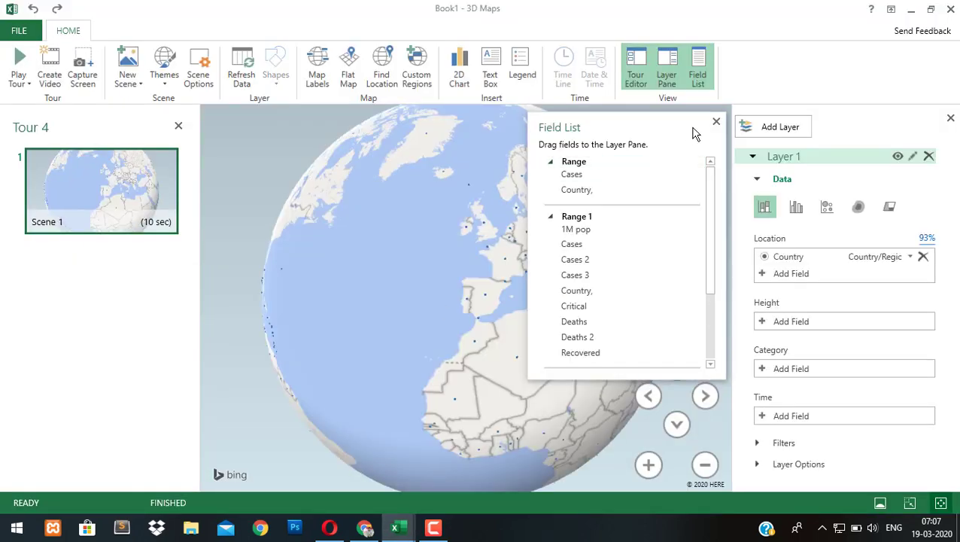
# Hide the field list, turn on map labels, and rotate the globe to centre on India.
pyautogui.click(715, 123)
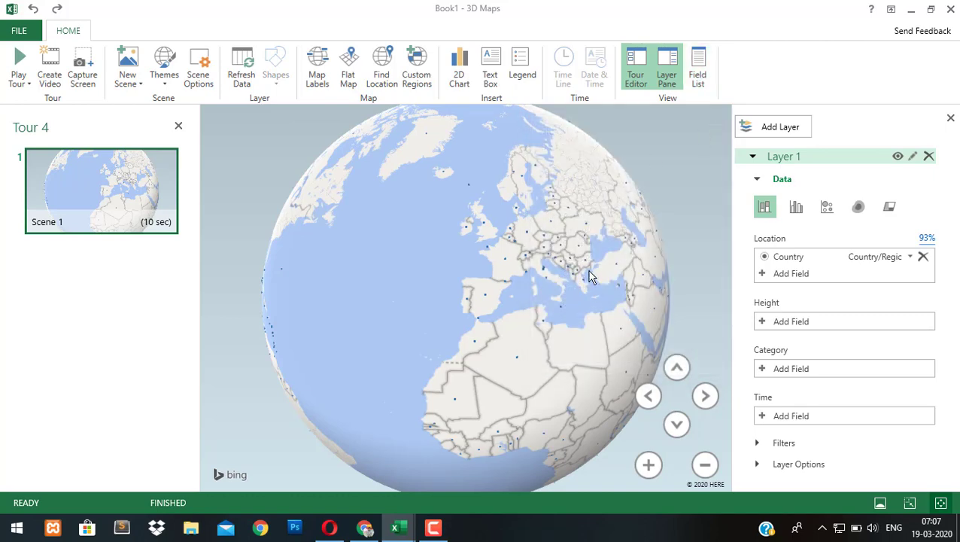
pyautogui.moveTo(591, 277); pyautogui.dragTo(362, 189)
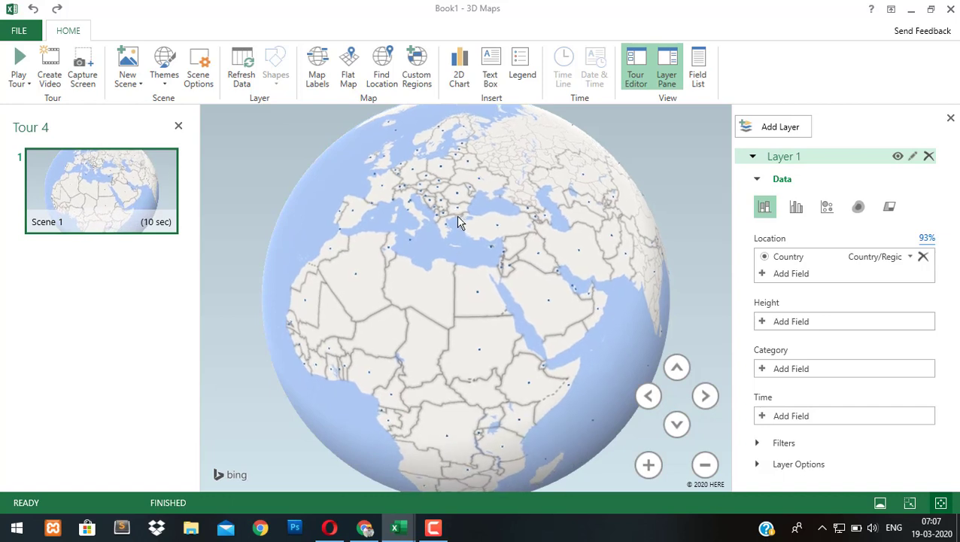
pyautogui.click(317, 64)
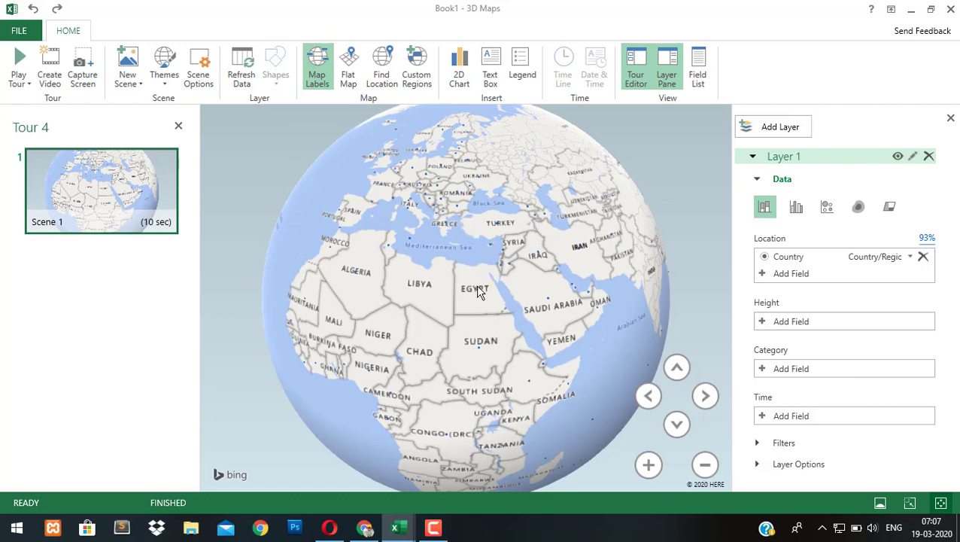
pyautogui.moveTo(479, 292); pyautogui.dragTo(337, 281)
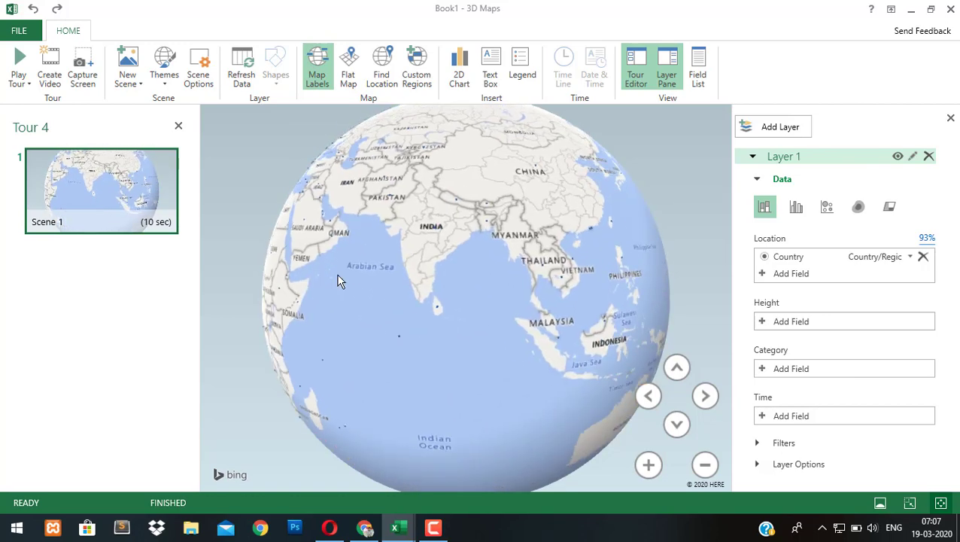
pyautogui.moveTo(407, 261)
pyautogui.mouseDown()
pyautogui.moveTo(537, 247)
pyautogui.moveTo(504, 229)
pyautogui.moveTo(394, 255)
pyautogui.moveTo(516, 205)
pyautogui.mouseUp()
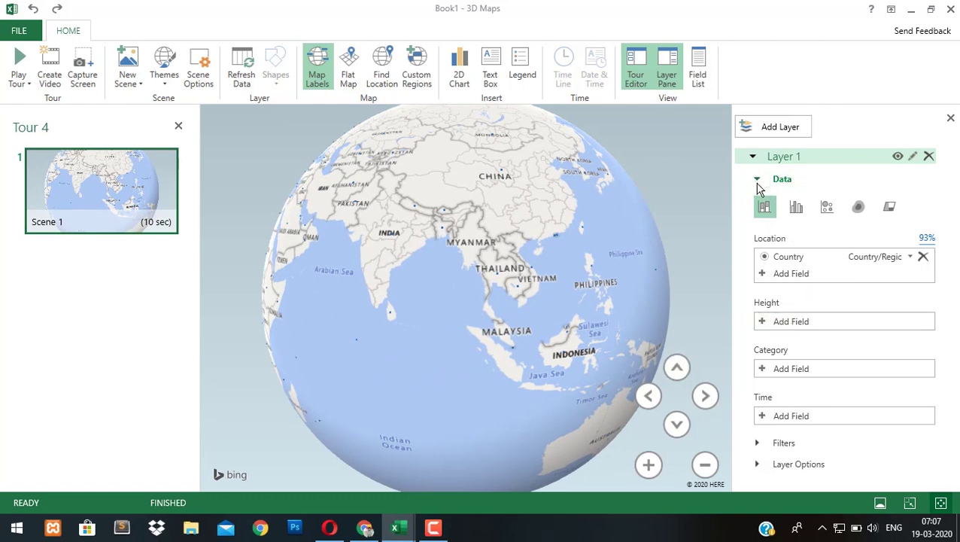
# Switch Layer 1 to bubbles sized by Total Cases (Sum) and delete the Layer 1 legend.
pyautogui.click(826, 212)
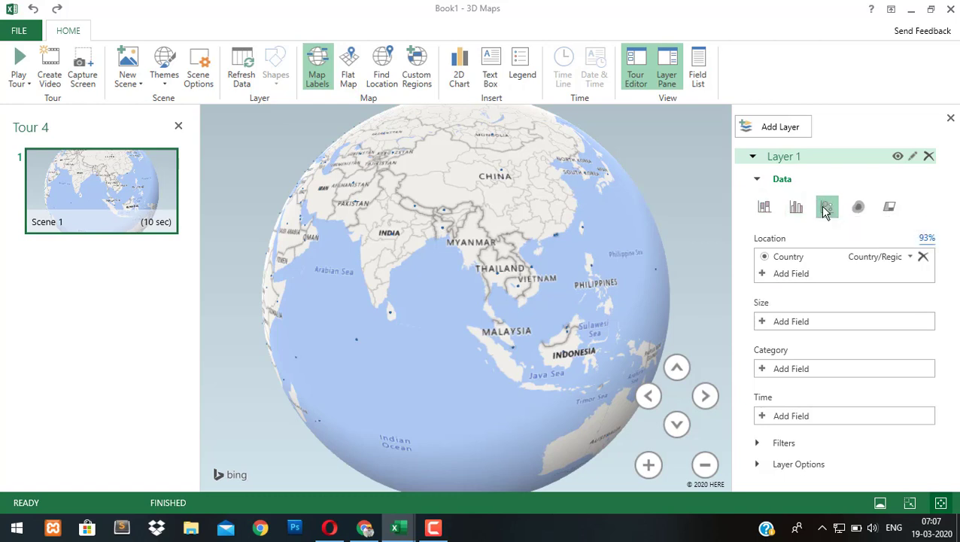
pyautogui.click(781, 324)
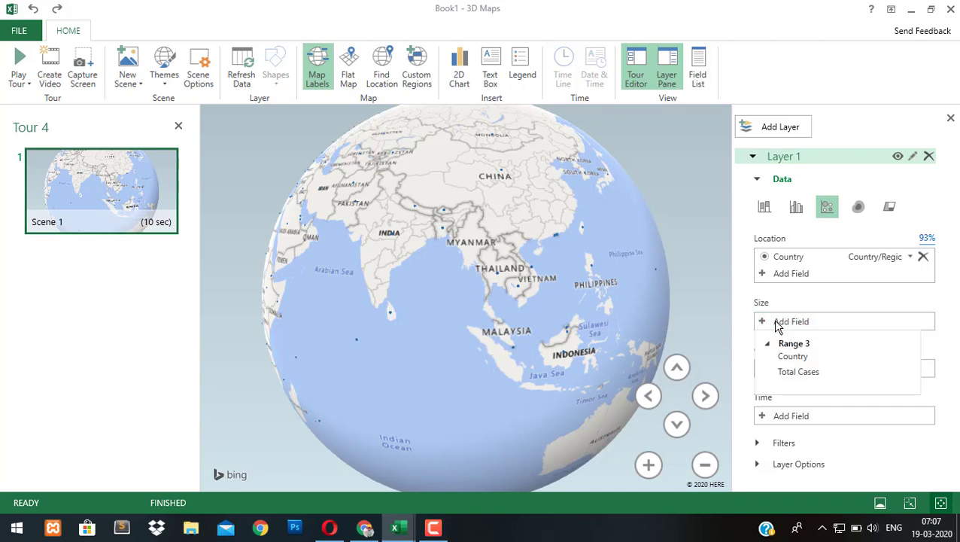
pyautogui.click(786, 372)
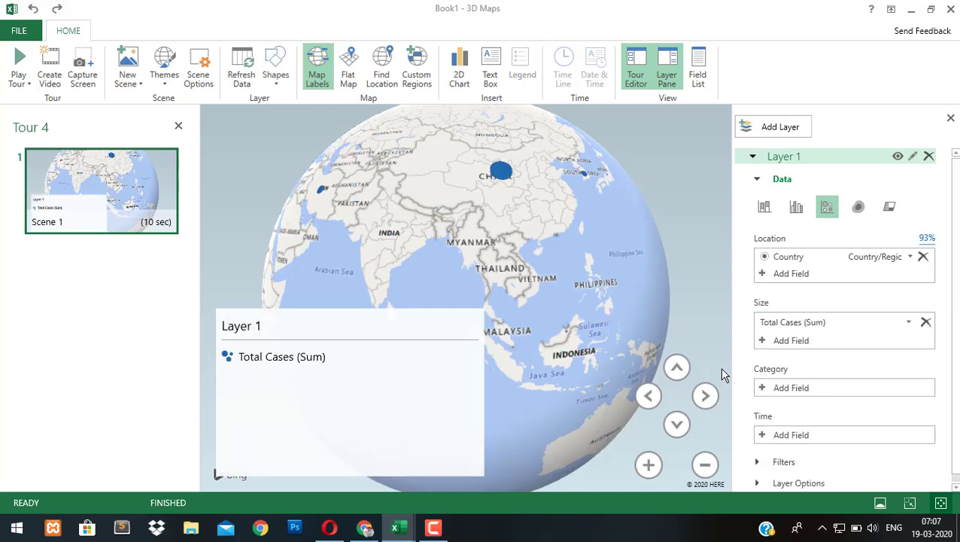
pyautogui.click(426, 333)
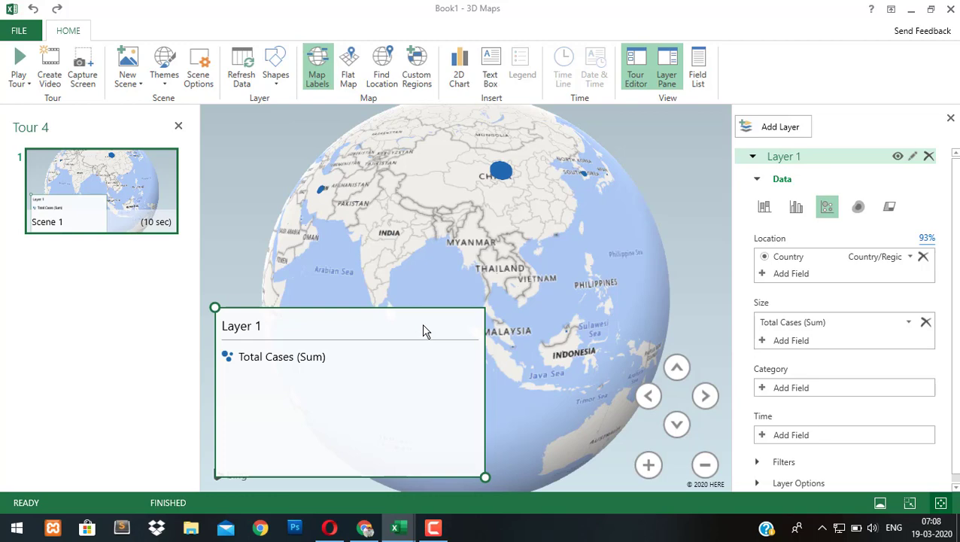
pyautogui.press('Delete')
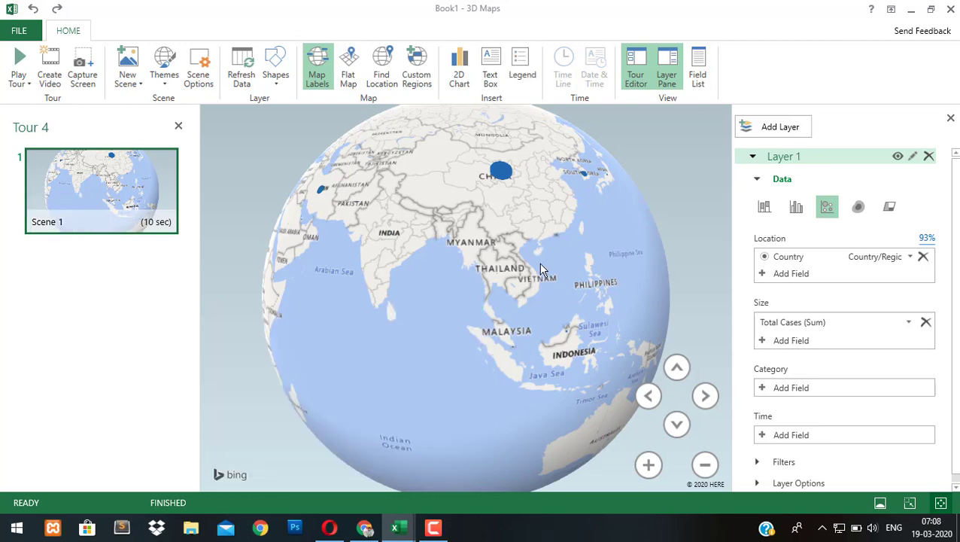
# Zoom in on South Asia and pan over to China's bubble.
pyautogui.moveTo(451, 298); pyautogui.dragTo(513, 283)
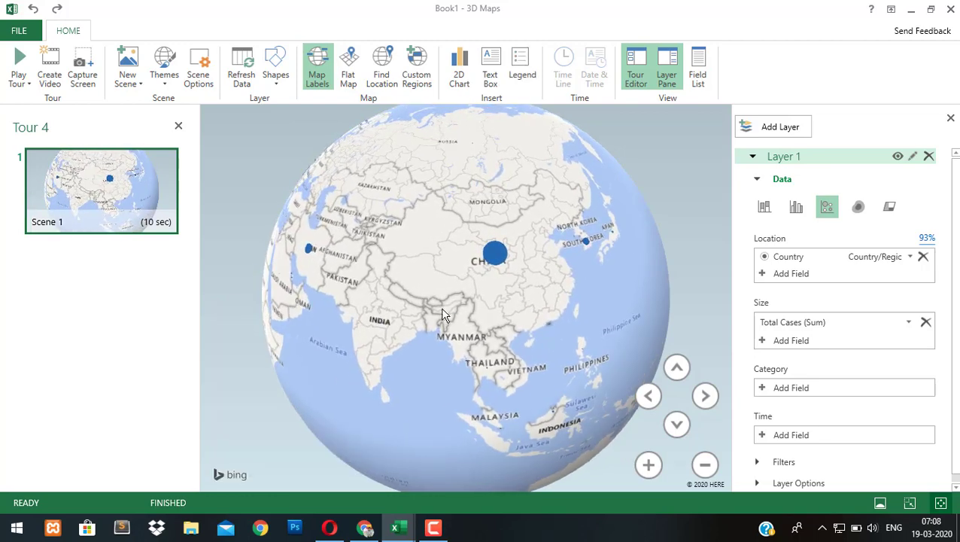
pyautogui.moveTo(425, 320)
pyautogui.mouseDown()
pyautogui.moveTo(491, 267)
pyautogui.moveTo(500, 278)
pyautogui.moveTo(624, 298)
pyautogui.moveTo(382, 303)
pyautogui.mouseUp()
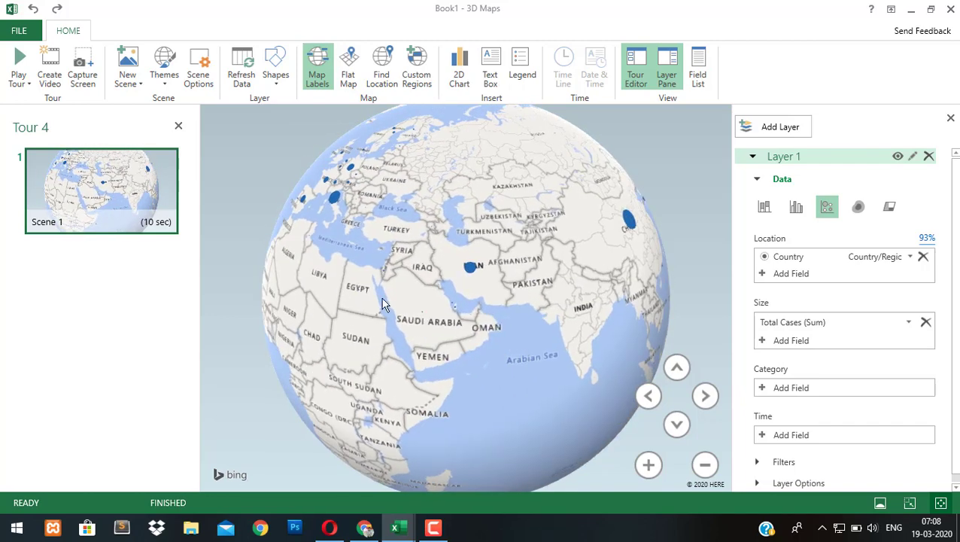
pyautogui.click(647, 463)
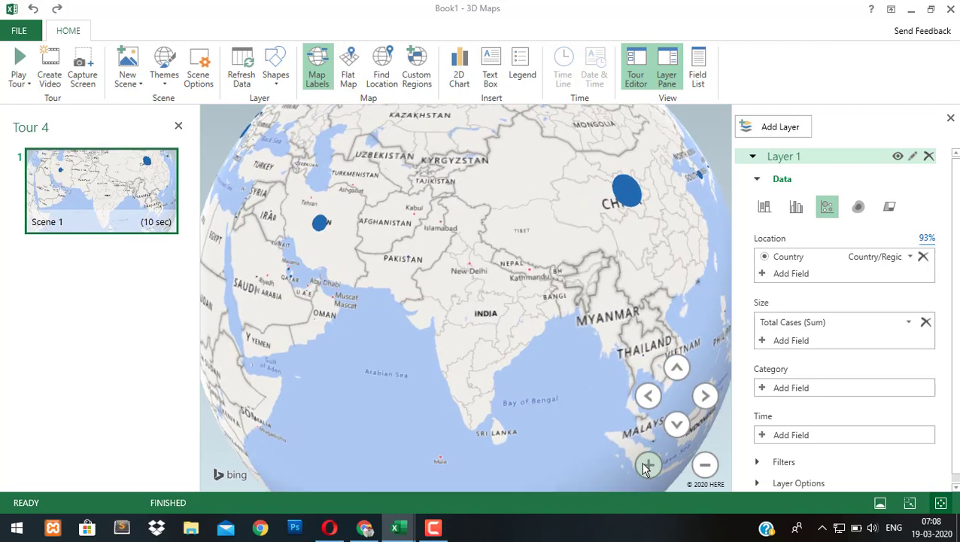
pyautogui.click(645, 466)
pyautogui.moveTo(629, 278); pyautogui.dragTo(454, 429)
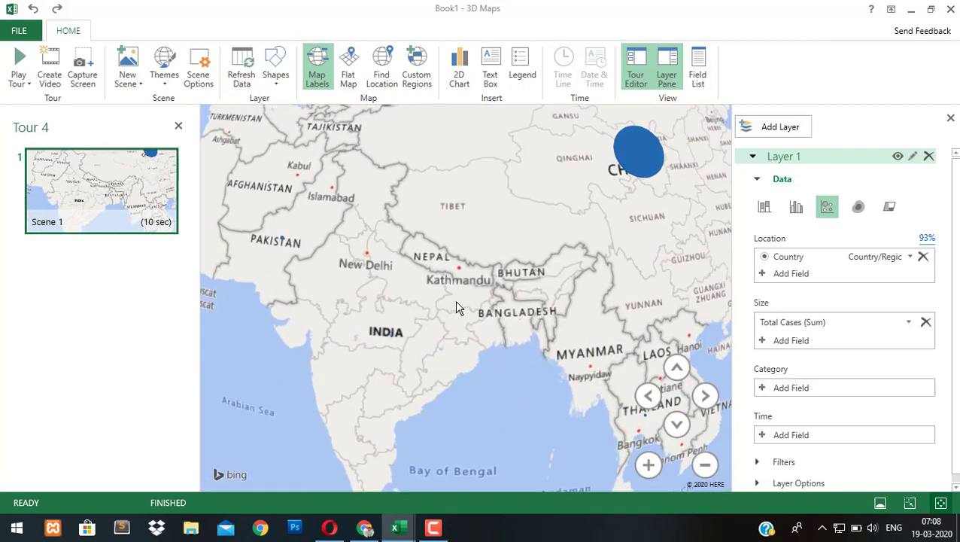
pyautogui.press('Right')
pyautogui.press('Right')
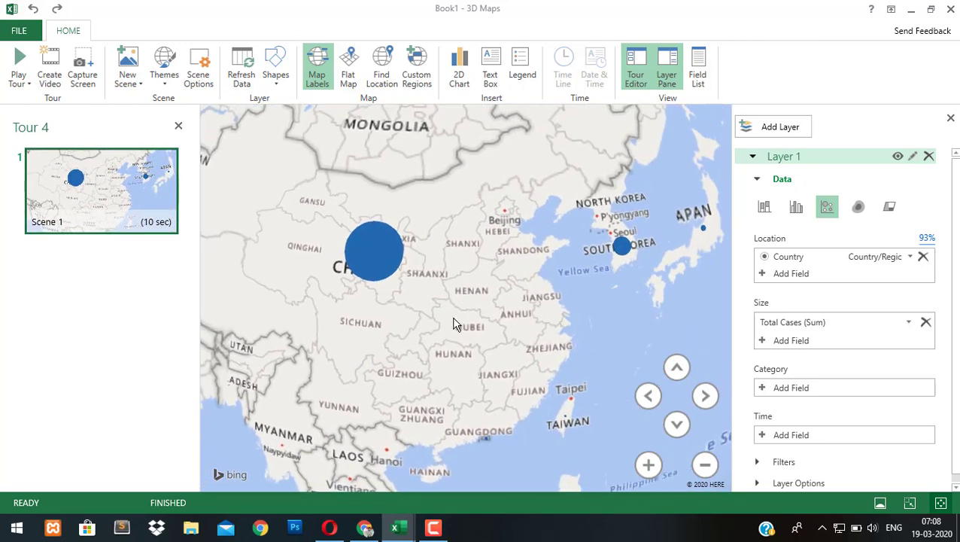
pyautogui.press('Down')
# Pan across Korea, Japan, India, Iran and China to compare their Total Cases bubbles.
pyautogui.moveTo(425, 286); pyautogui.dragTo(519, 317)
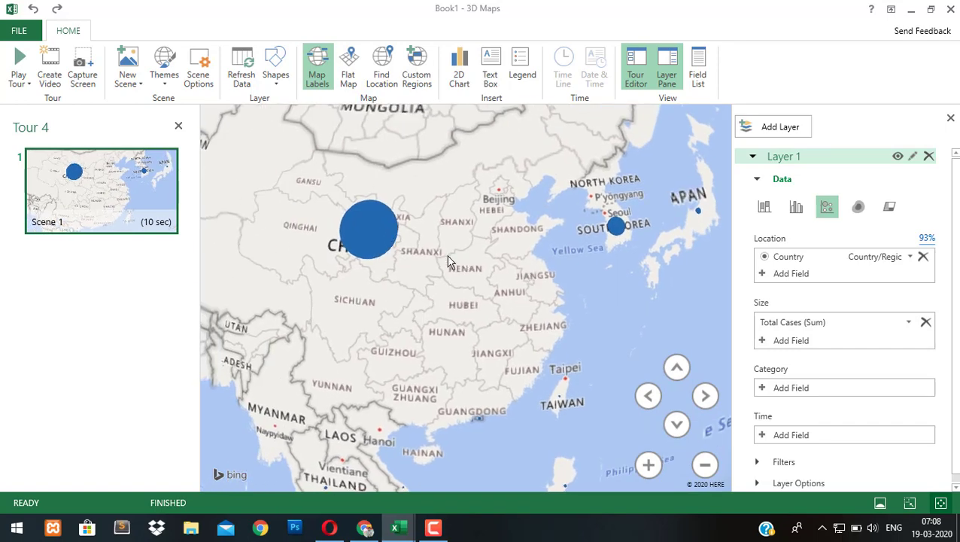
pyautogui.press('Right')
pyautogui.press('Right')
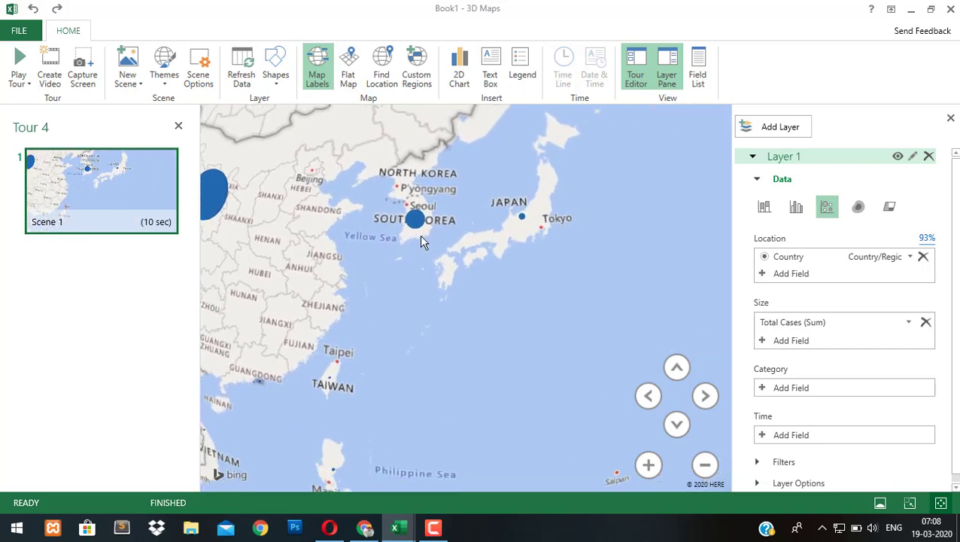
pyautogui.press('Left')
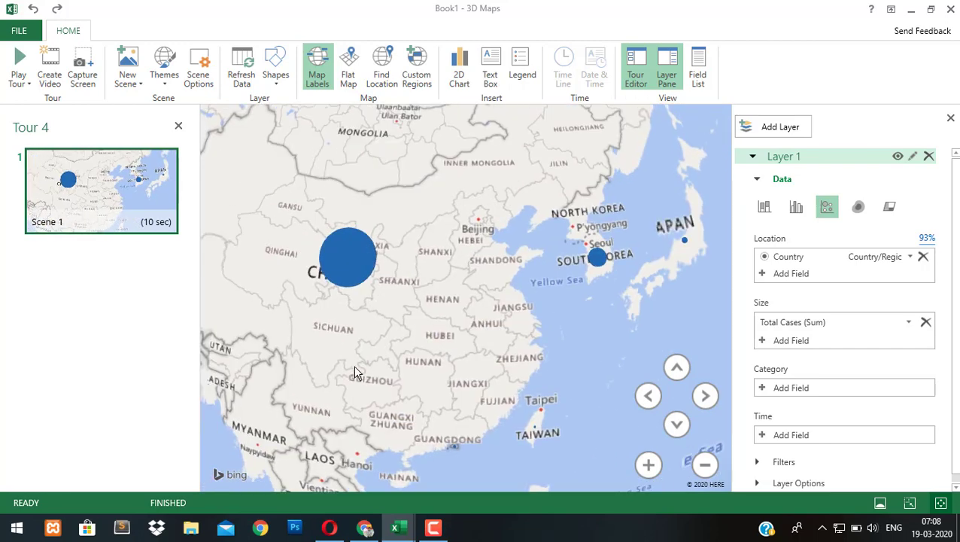
pyautogui.press('Down')
pyautogui.press('Left')
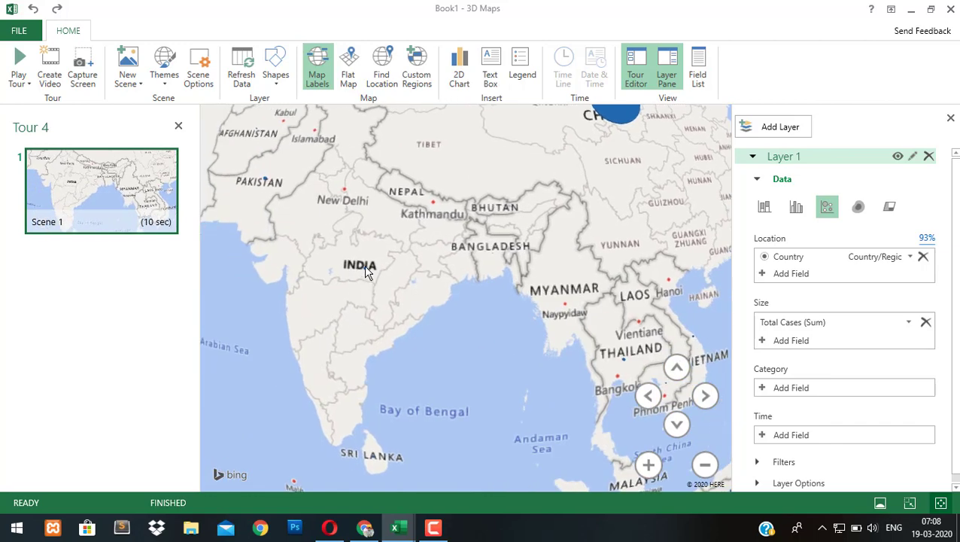
pyautogui.moveTo(365, 274)
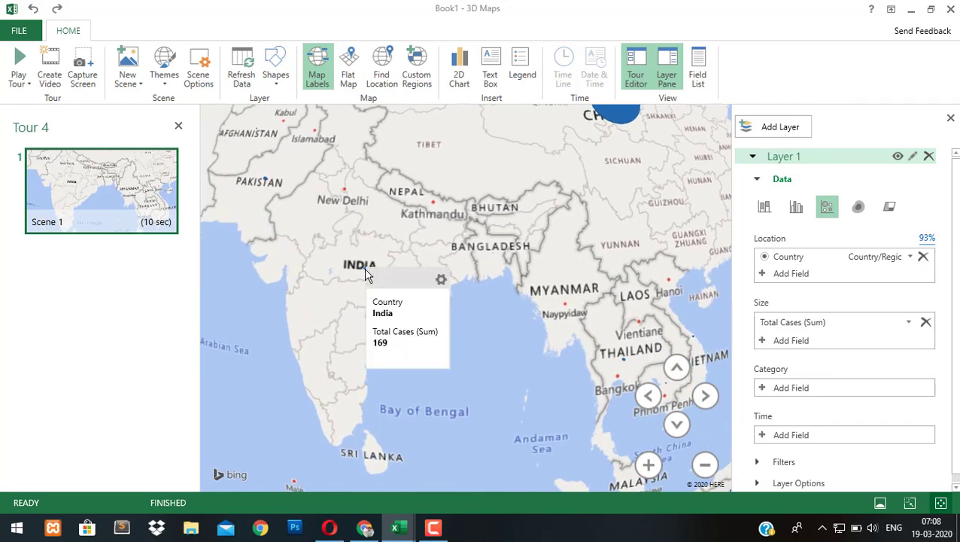
pyautogui.moveTo(278, 208); pyautogui.dragTo(463, 248)
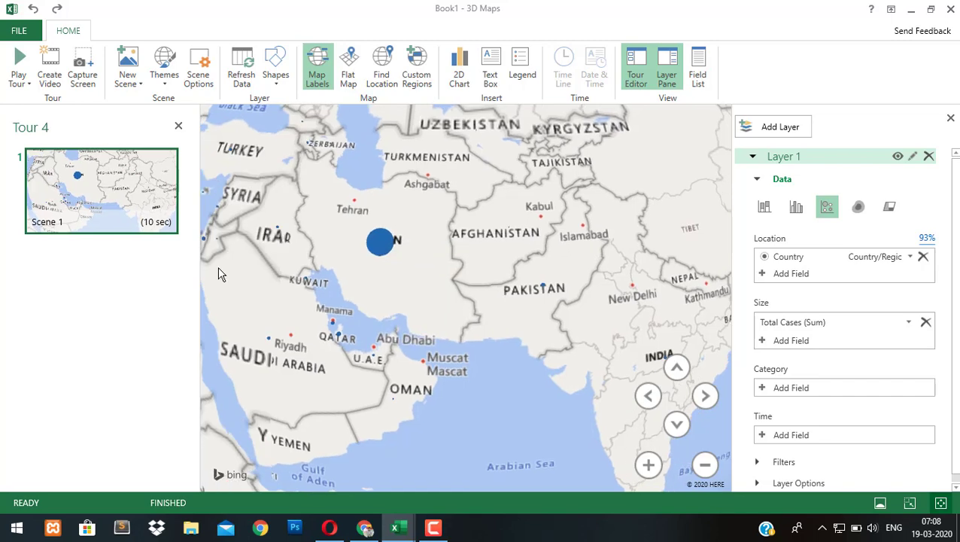
pyautogui.moveTo(446, 235); pyautogui.dragTo(454, 301)
pyautogui.moveTo(482, 331); pyautogui.dragTo(431, 292)
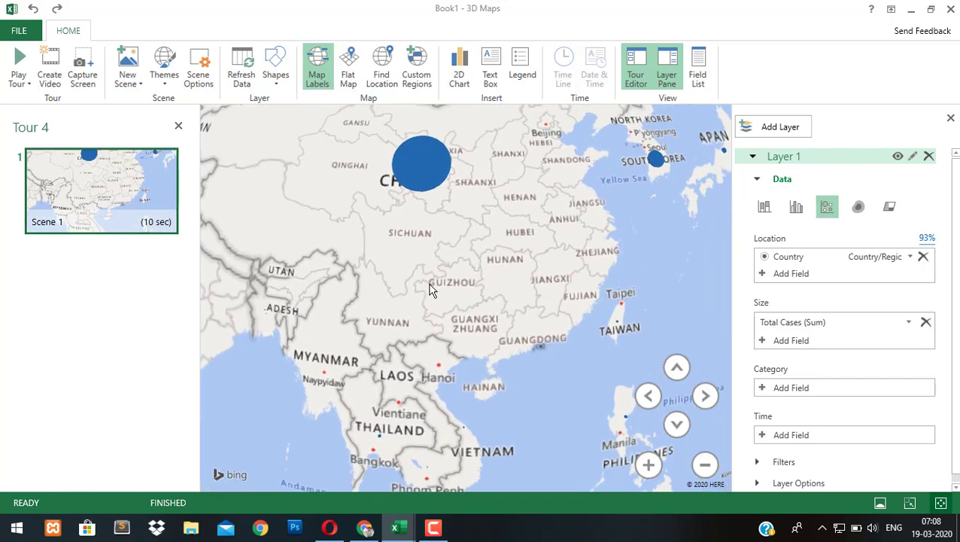
# Add Total Cases as Layer 1's Category so each country's bubble gets its own colour.
pyautogui.click(766, 388)
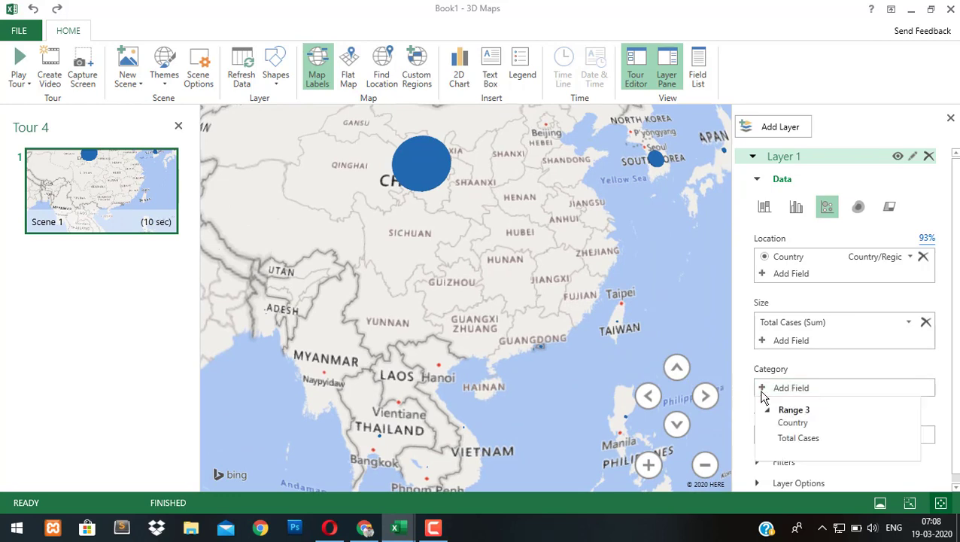
pyautogui.click(799, 438)
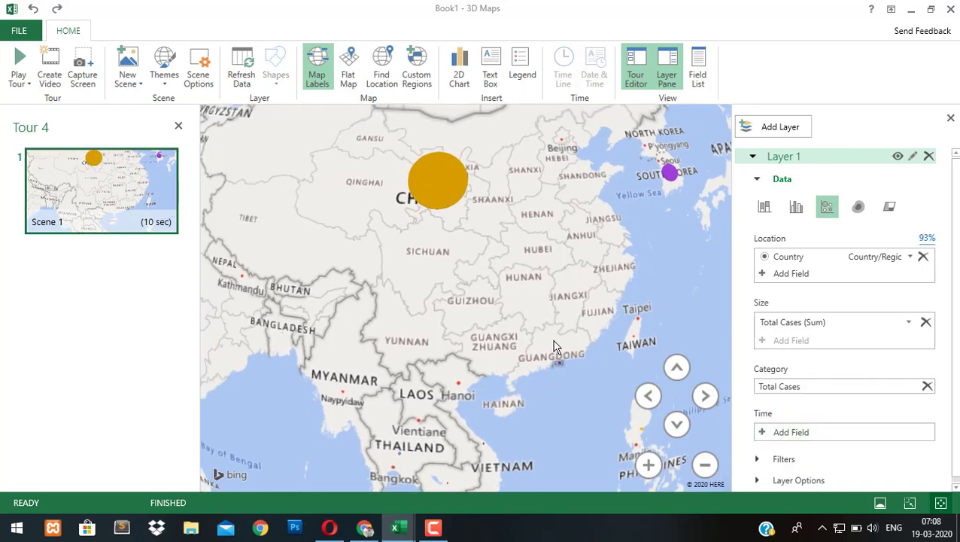
pyautogui.moveTo(497, 247)
pyautogui.mouseDown()
pyautogui.moveTo(425, 316)
pyautogui.moveTo(566, 234)
pyautogui.moveTo(589, 270)
pyautogui.moveTo(492, 244)
pyautogui.mouseUp()
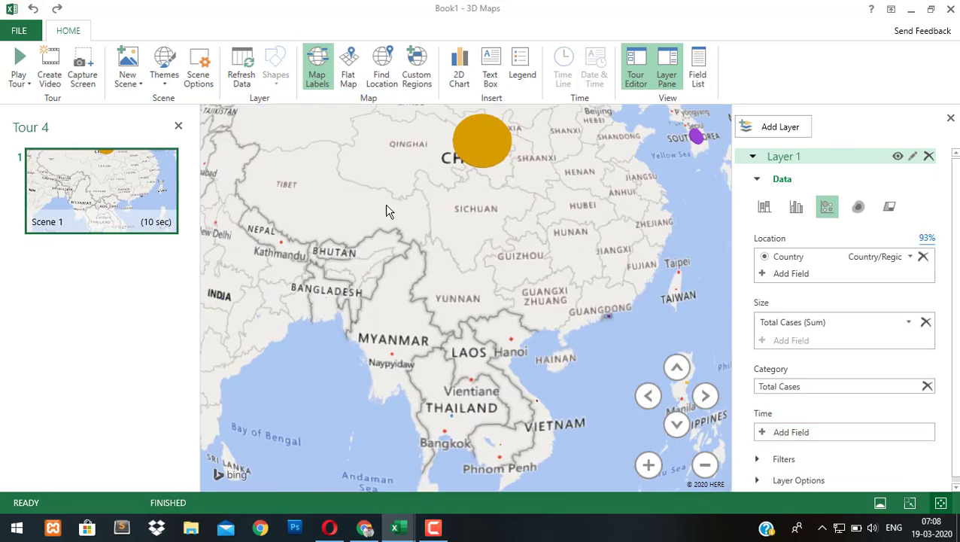
# Pan across Korea, China, India and Central Asia to Iran, reviewing the recoloured bubbles.
pyautogui.moveTo(546, 233)
pyautogui.mouseDown()
pyautogui.moveTo(392, 248)
pyautogui.moveTo(426, 289)
pyautogui.mouseUp()
pyautogui.moveTo(468, 248); pyautogui.dragTo(439, 271)
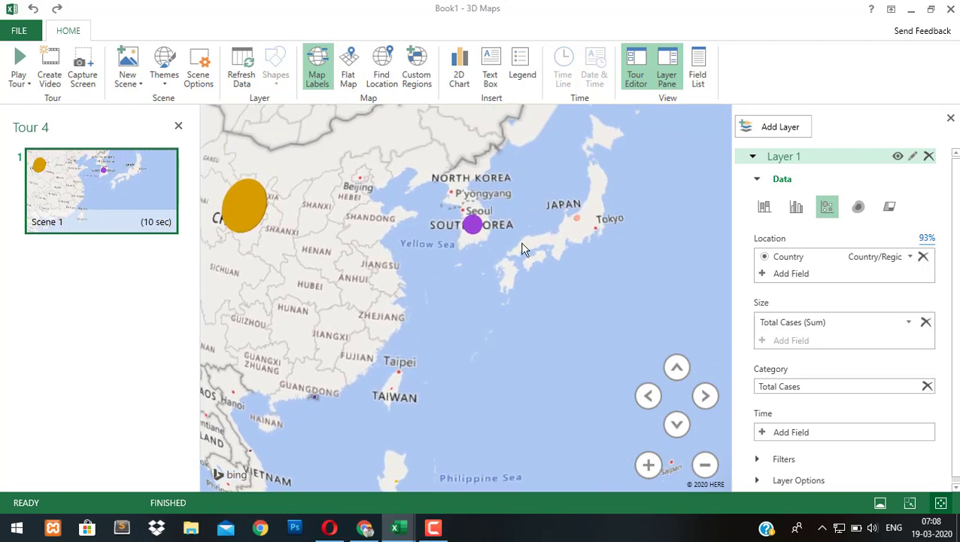
pyautogui.moveTo(362, 258); pyautogui.dragTo(444, 286)
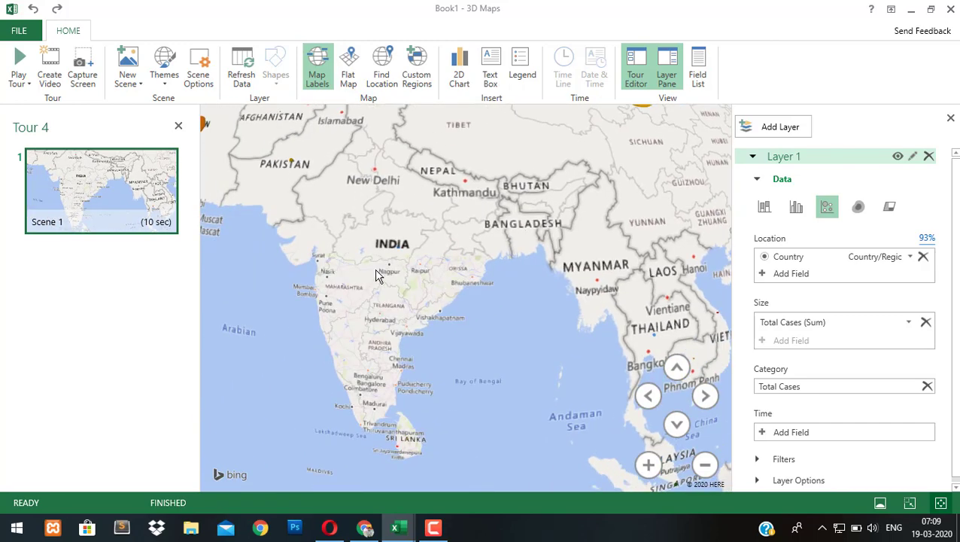
pyautogui.moveTo(376, 271); pyautogui.dragTo(521, 277)
pyautogui.moveTo(490, 224)
pyautogui.mouseDown()
pyautogui.moveTo(508, 238)
pyautogui.moveTo(514, 277)
pyautogui.mouseUp()
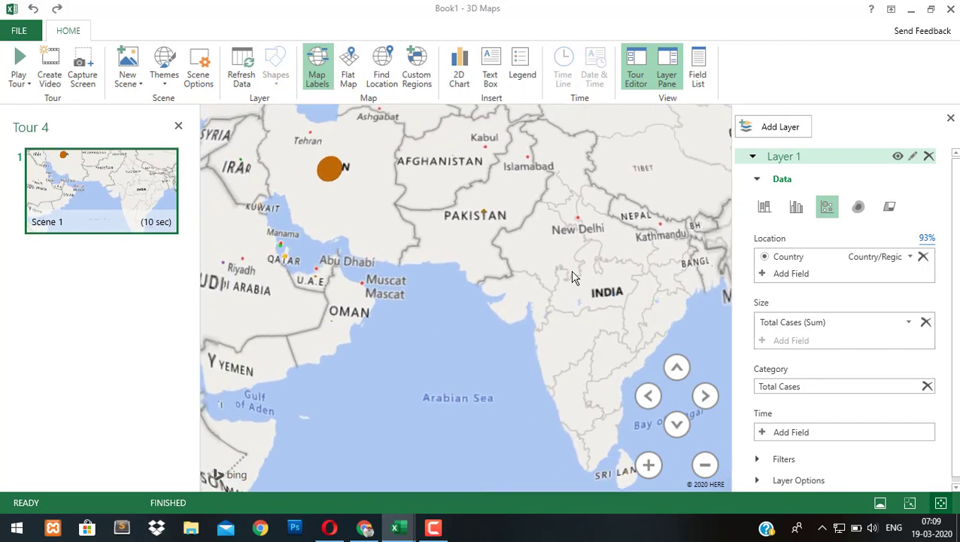
pyautogui.moveTo(359, 231); pyautogui.dragTo(368, 289)
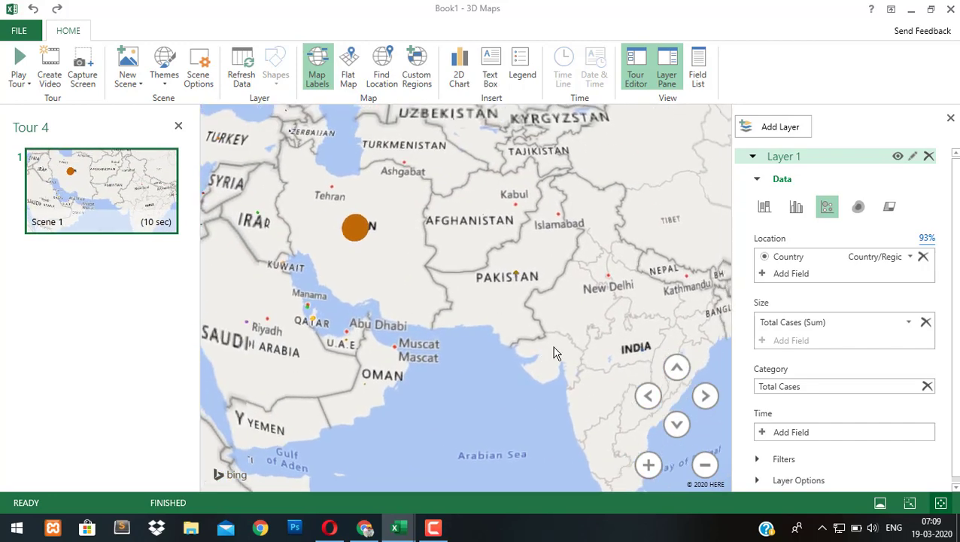
pyautogui.moveTo(561, 344); pyautogui.dragTo(638, 396)
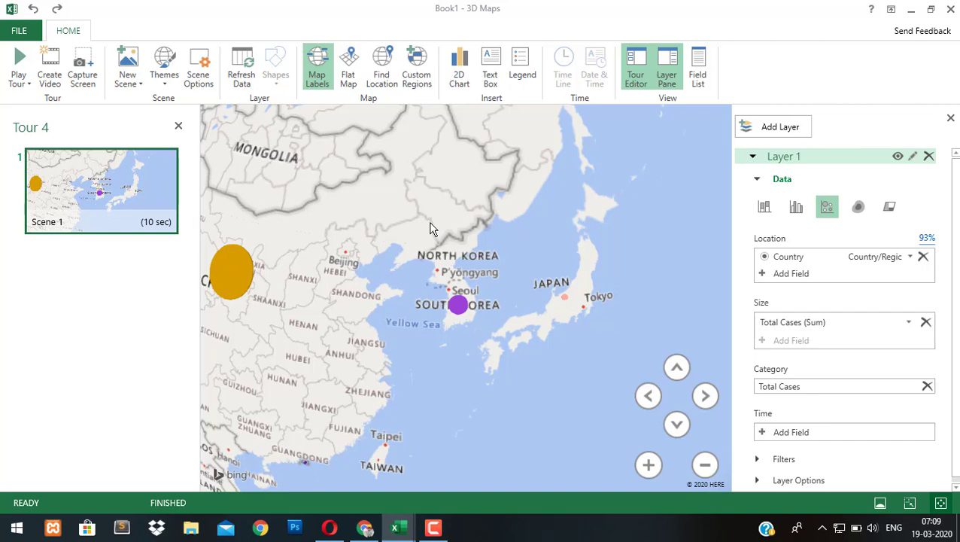
# Switch the globe to a flat map and pan over western China to Mongolia.
pyautogui.click(349, 75)
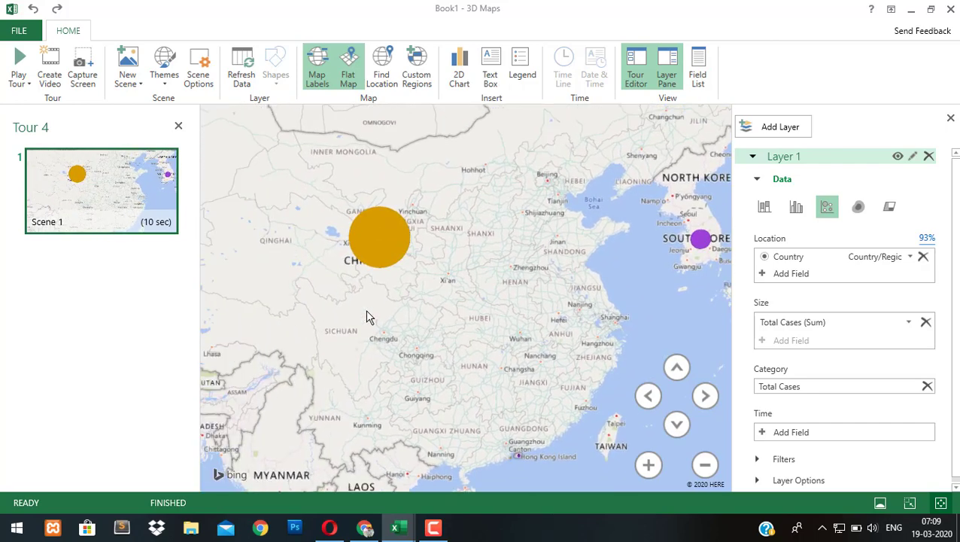
pyautogui.moveTo(425, 274); pyautogui.dragTo(519, 385)
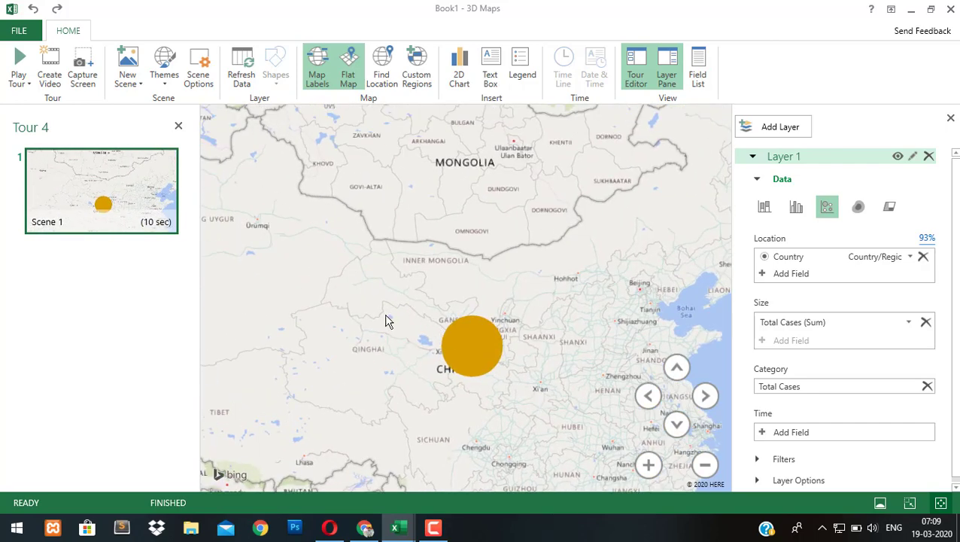
pyautogui.moveTo(388, 321)
pyautogui.mouseDown()
pyautogui.moveTo(510, 297)
pyautogui.moveTo(523, 344)
pyautogui.mouseUp()
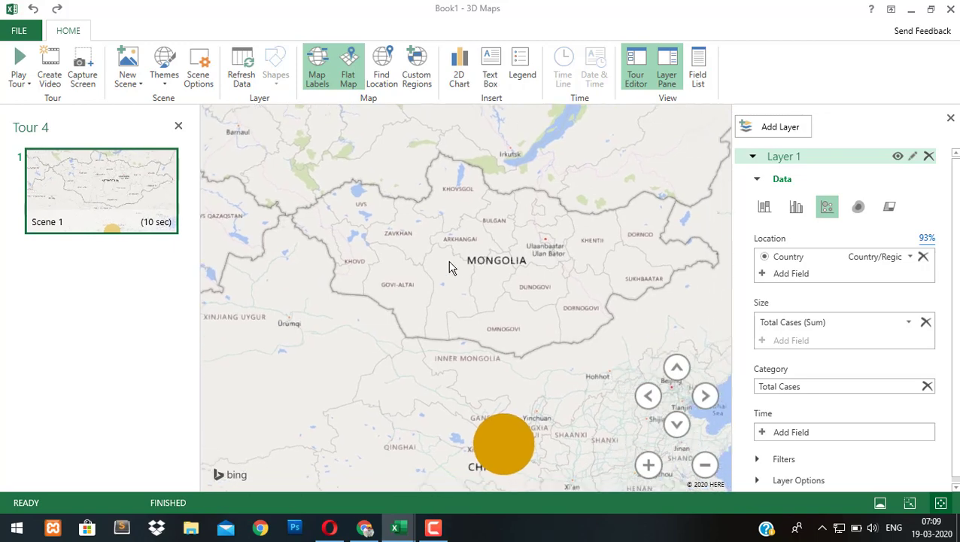
pyautogui.moveTo(453, 266)
pyautogui.mouseDown()
pyautogui.moveTo(449, 359)
pyautogui.moveTo(389, 274)
pyautogui.mouseUp()
# Zoom out and pan west past Tibet and Kyrgyzstan to Iran and the Gulf.
pyautogui.moveTo(467, 407); pyautogui.dragTo(553, 370)
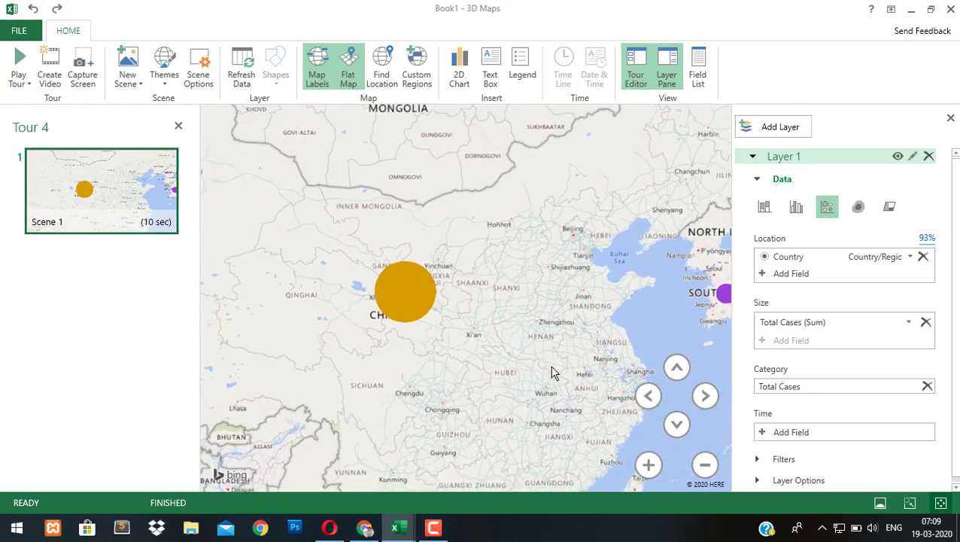
pyautogui.moveTo(259, 347); pyautogui.dragTo(388, 381)
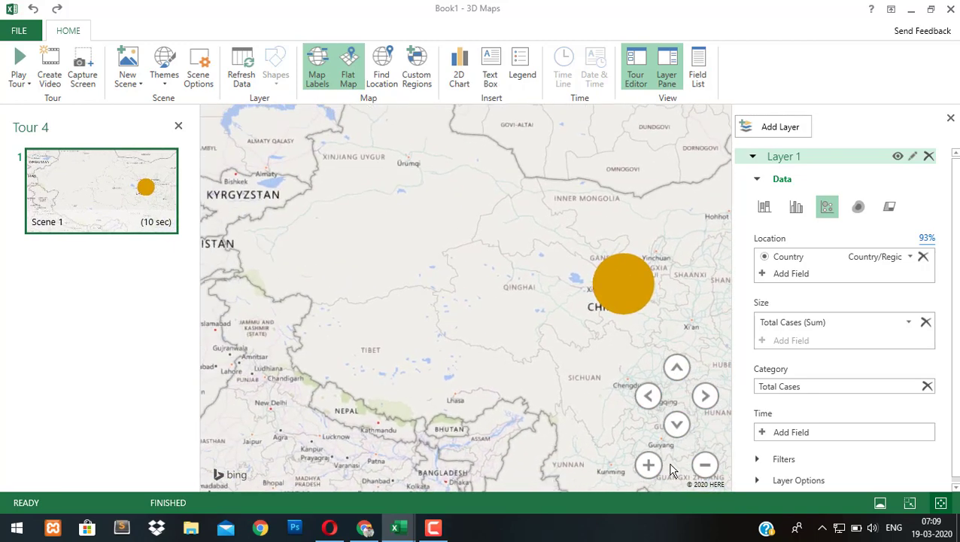
pyautogui.click(705, 465)
pyautogui.moveTo(444, 353)
pyautogui.mouseDown()
pyautogui.moveTo(588, 372)
pyautogui.moveTo(649, 273)
pyautogui.mouseUp()
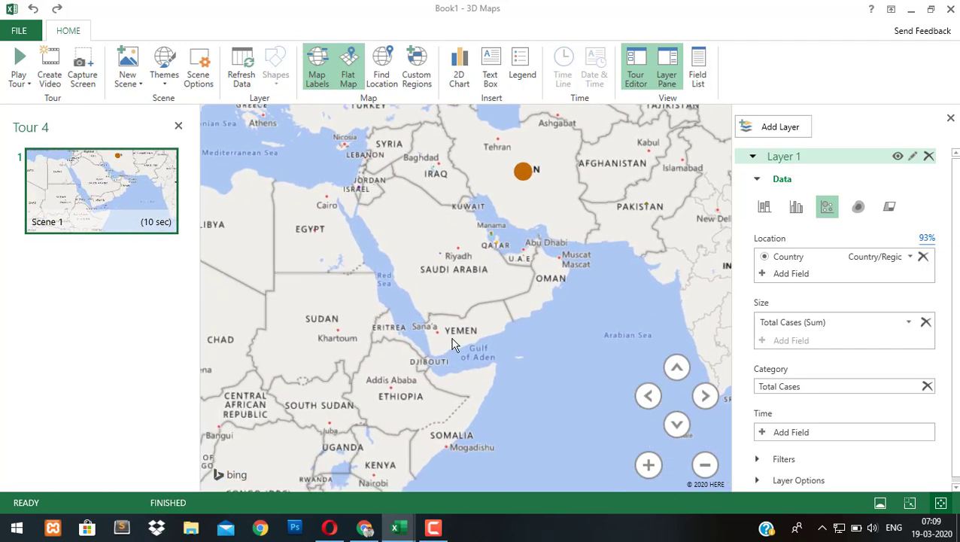
# Return to the 3D globe and rotate from Europe through India and Mongolia to Korea and Iran.
pyautogui.click(348, 69)
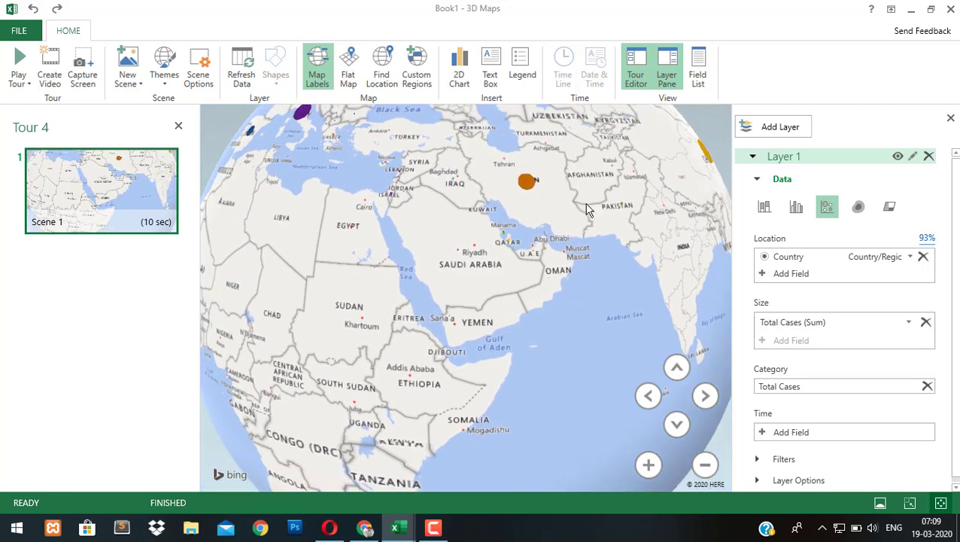
pyautogui.moveTo(360, 276)
pyautogui.mouseDown()
pyautogui.moveTo(526, 311)
pyautogui.moveTo(467, 249)
pyautogui.moveTo(551, 290)
pyautogui.moveTo(535, 295)
pyautogui.mouseUp()
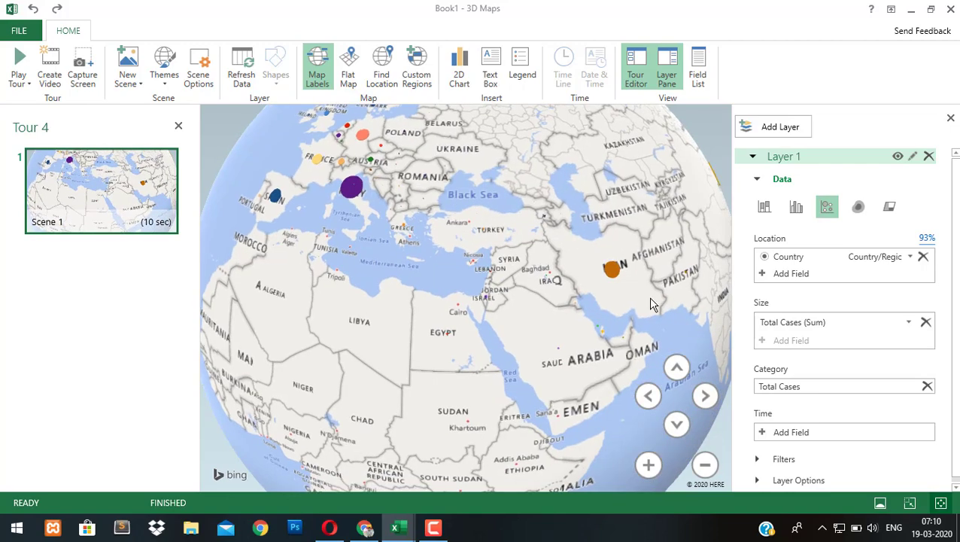
pyautogui.moveTo(631, 251)
pyautogui.mouseDown()
pyautogui.moveTo(533, 245)
pyautogui.moveTo(523, 283)
pyautogui.mouseUp()
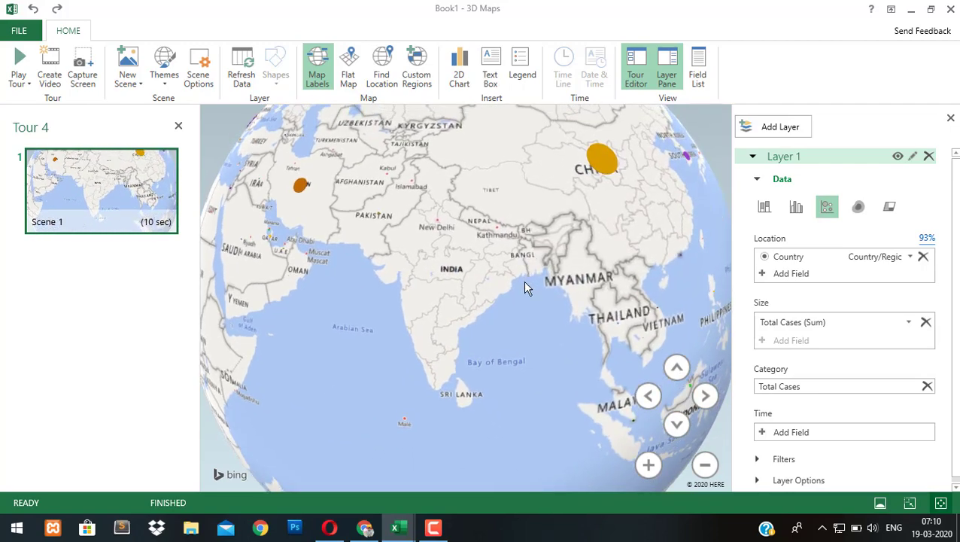
pyautogui.moveTo(454, 229); pyautogui.dragTo(460, 281)
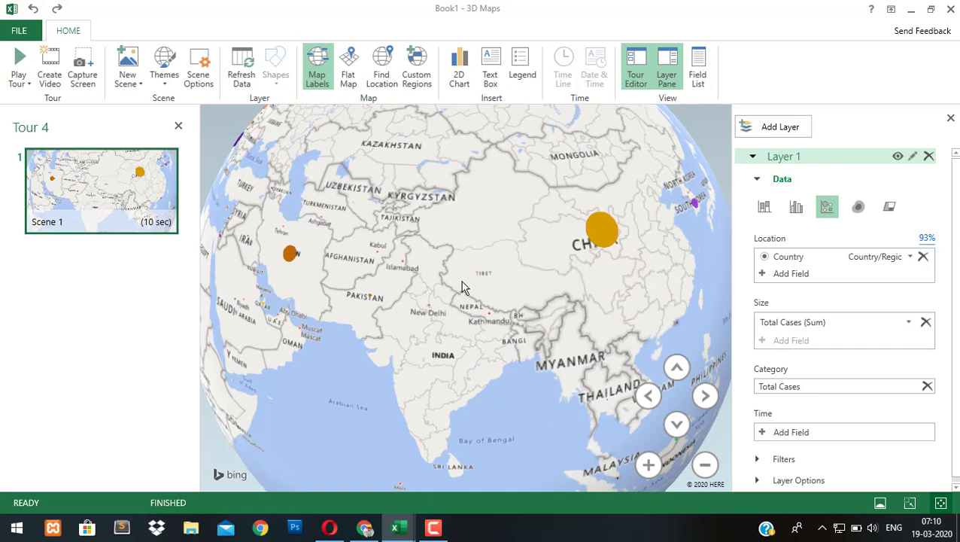
pyautogui.moveTo(604, 287); pyautogui.dragTo(368, 310)
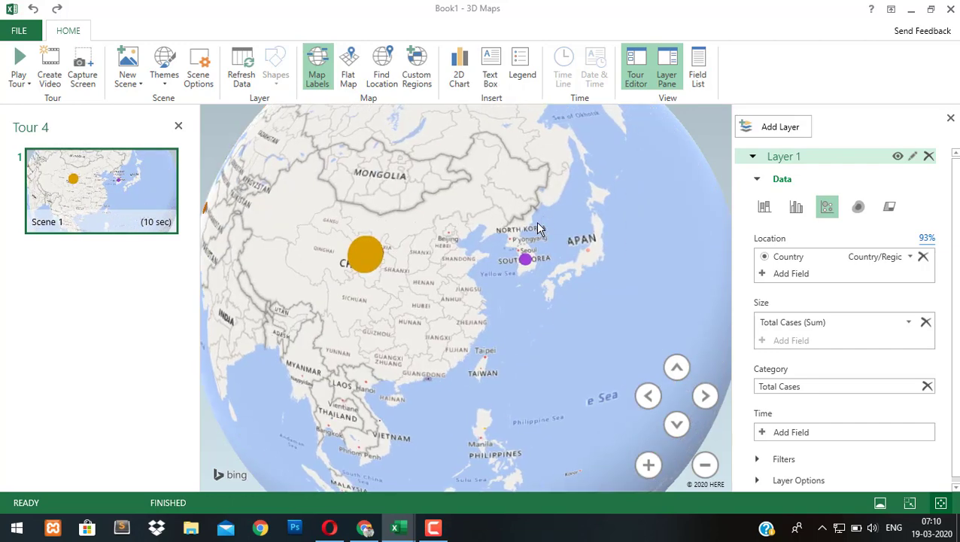
pyautogui.press('Left')
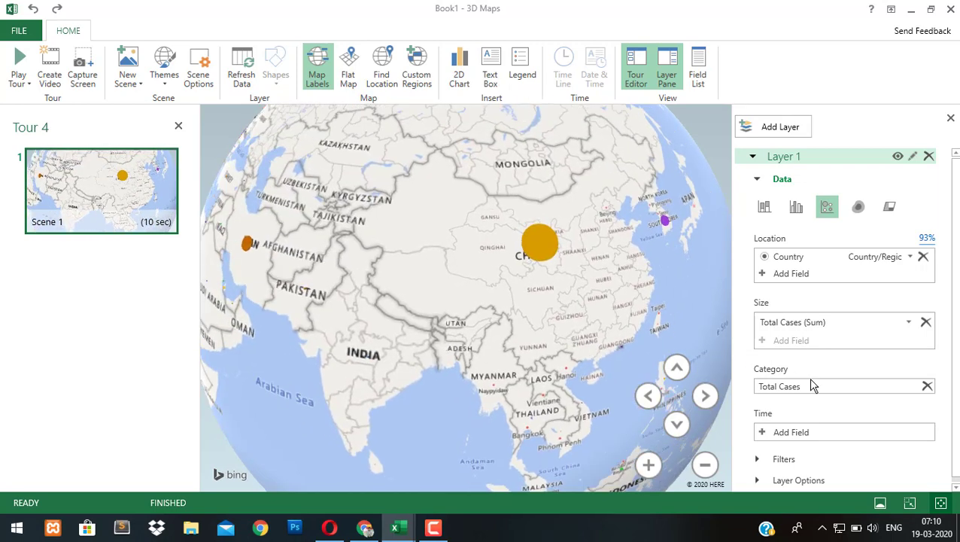
# Drop the Total Cases category, then add a Total Cases (Sum) by Country 2D chart, moved up-left and enlarged.
pyautogui.click(928, 387)
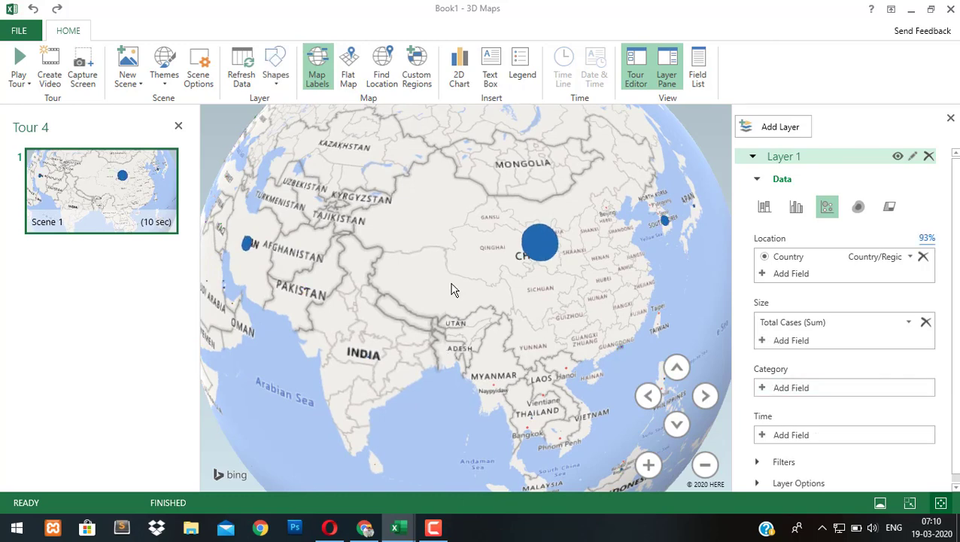
pyautogui.click(459, 75)
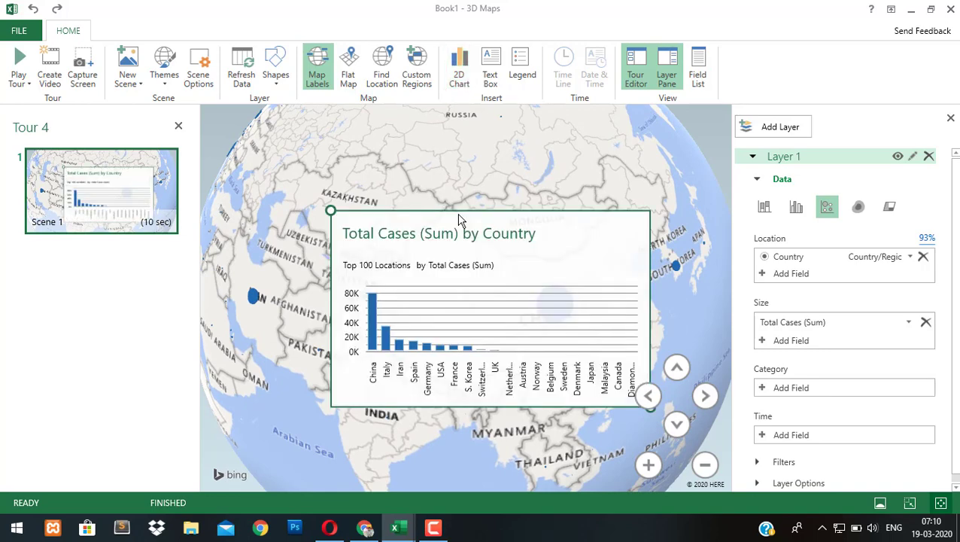
pyautogui.moveTo(488, 230)
pyautogui.mouseDown()
pyautogui.moveTo(412, 208)
pyautogui.moveTo(358, 134)
pyautogui.mouseUp()
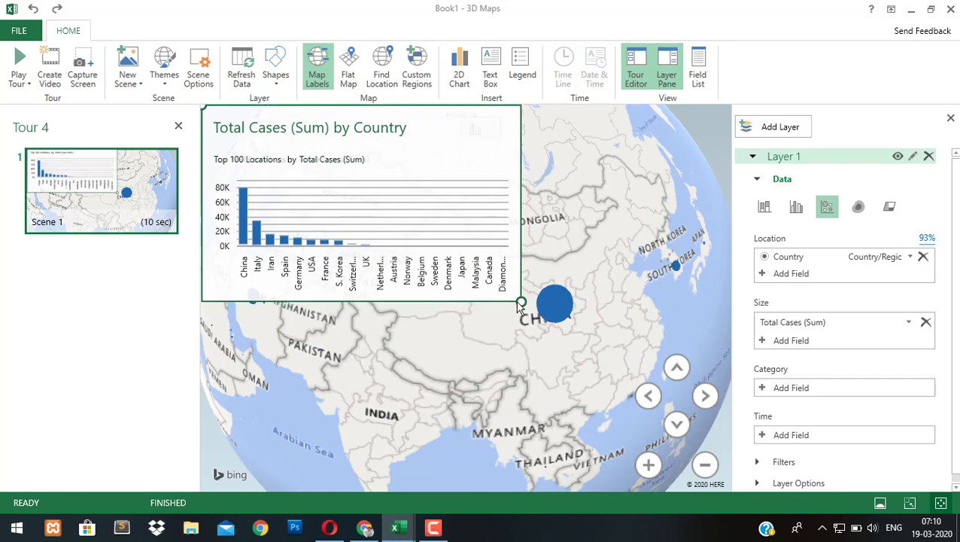
pyautogui.moveTo(521, 302); pyautogui.dragTo(727, 481)
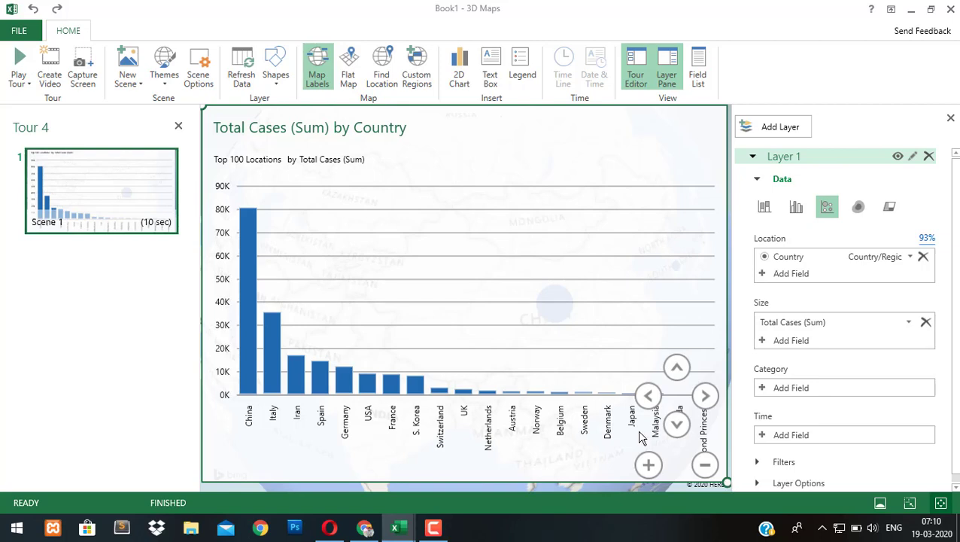
pyautogui.moveTo(361, 226)
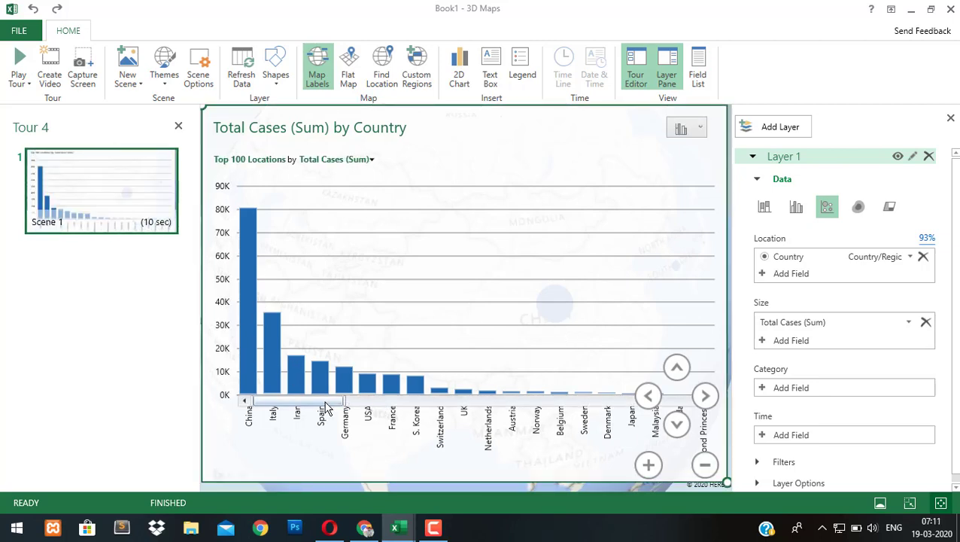
pyautogui.scroll(-3, 364, 416)
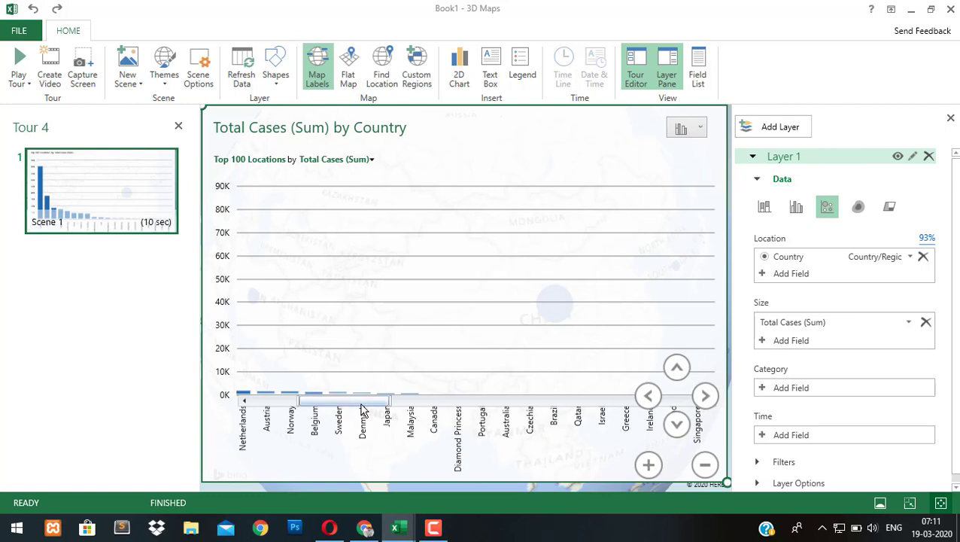
pyautogui.scroll(-3, 363, 416)
pyautogui.scroll(-5, 357, 414)
pyautogui.scroll(10, 350, 413)
pyautogui.scroll(1, 348, 413)
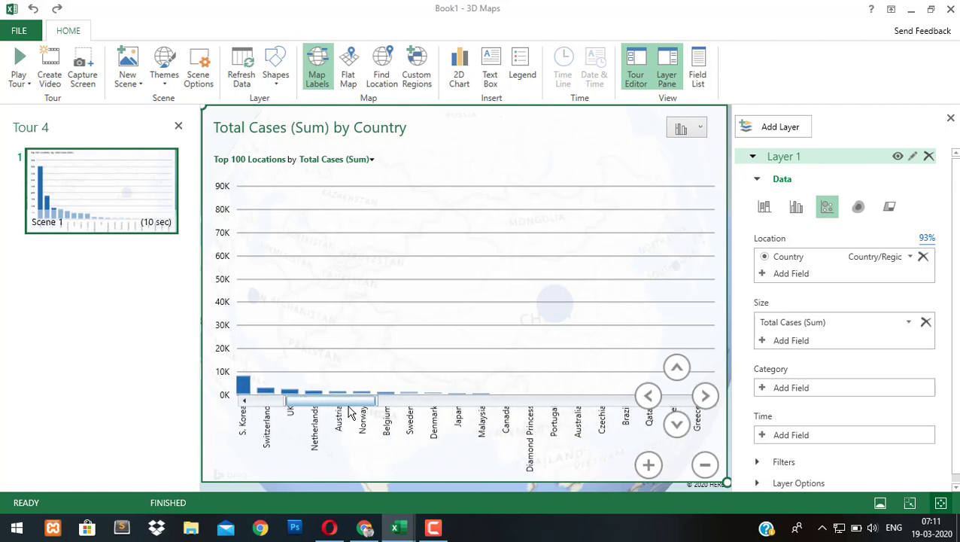
pyautogui.scroll(3, 346, 411)
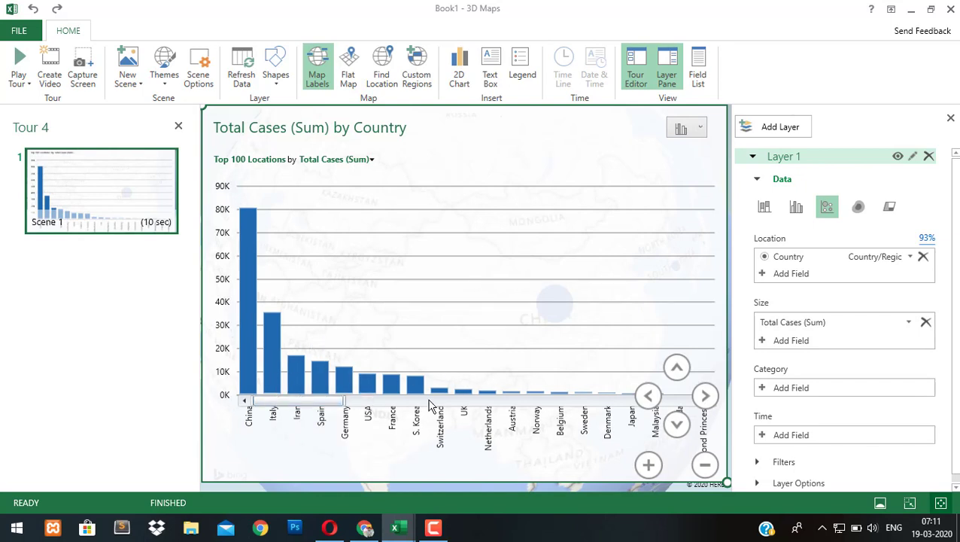
pyautogui.click(495, 403)
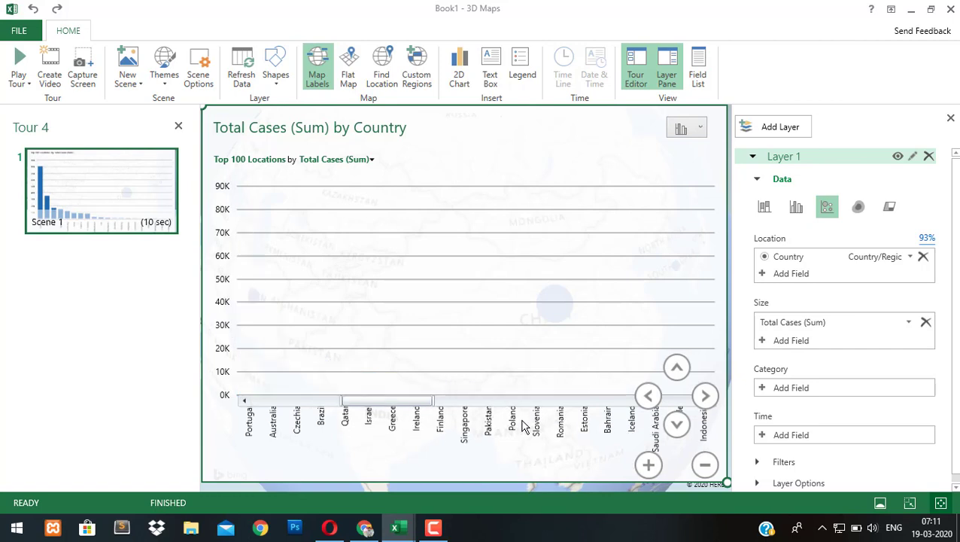
pyautogui.click(259, 405)
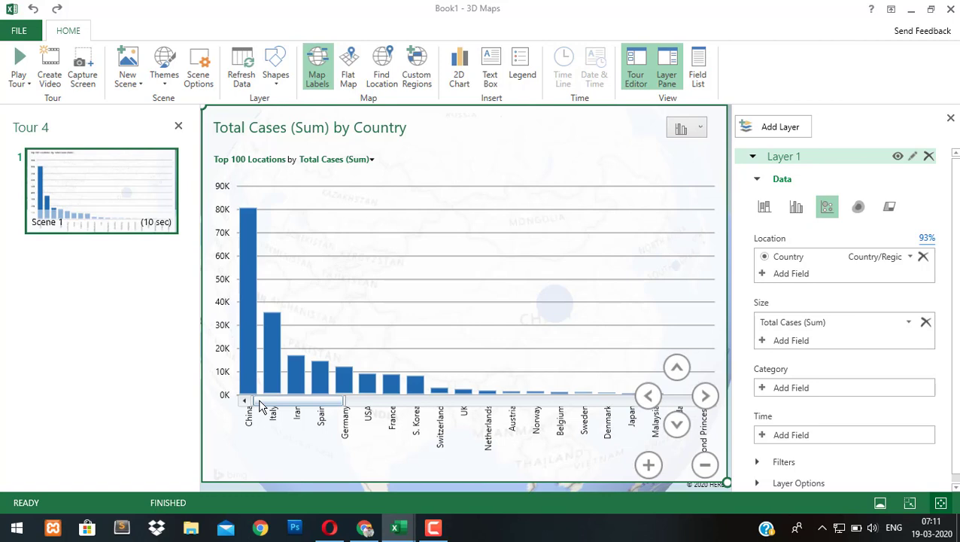
pyautogui.moveTo(297, 401); pyautogui.dragTo(286, 412)
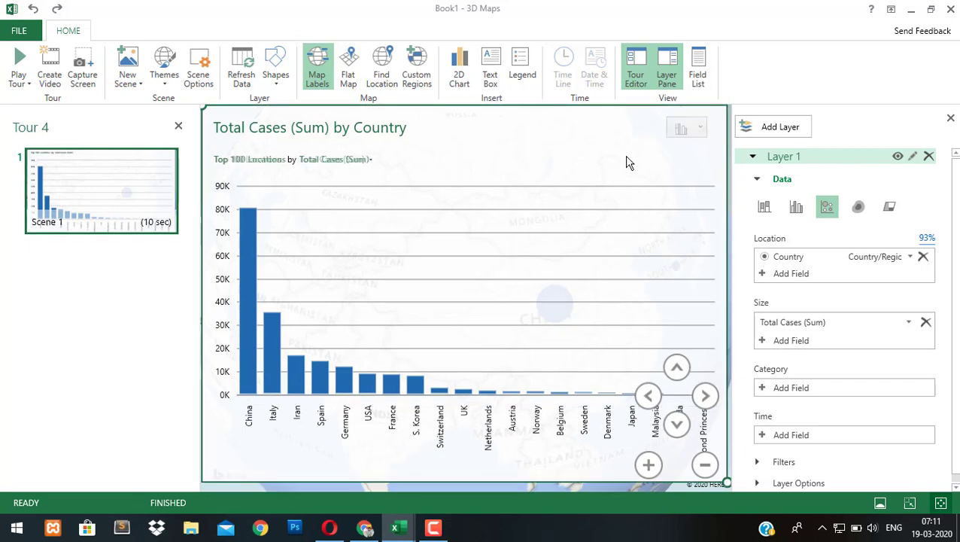
# Delete the 2D chart, zoom out to the whole globe and rotate toward Southeast Asia.
pyautogui.press('Delete')
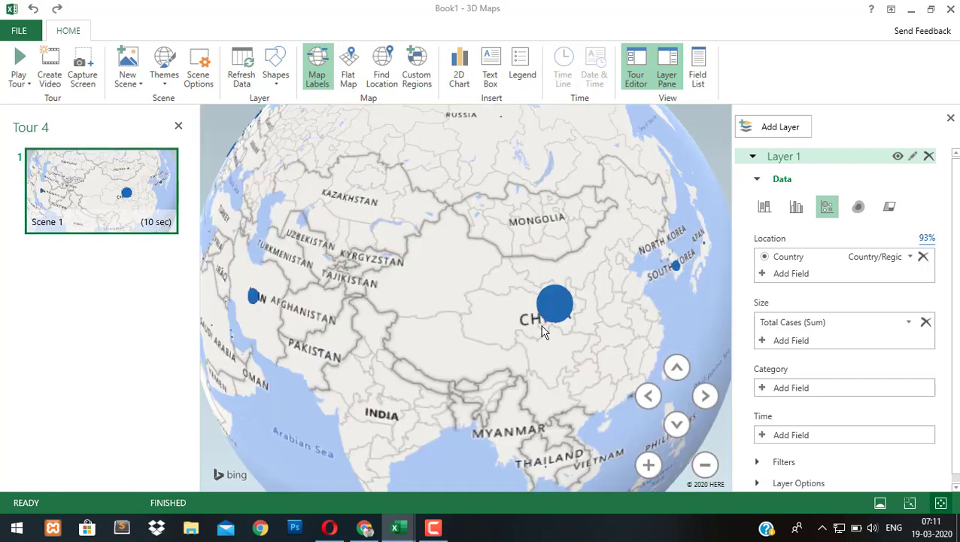
pyautogui.click(706, 466)
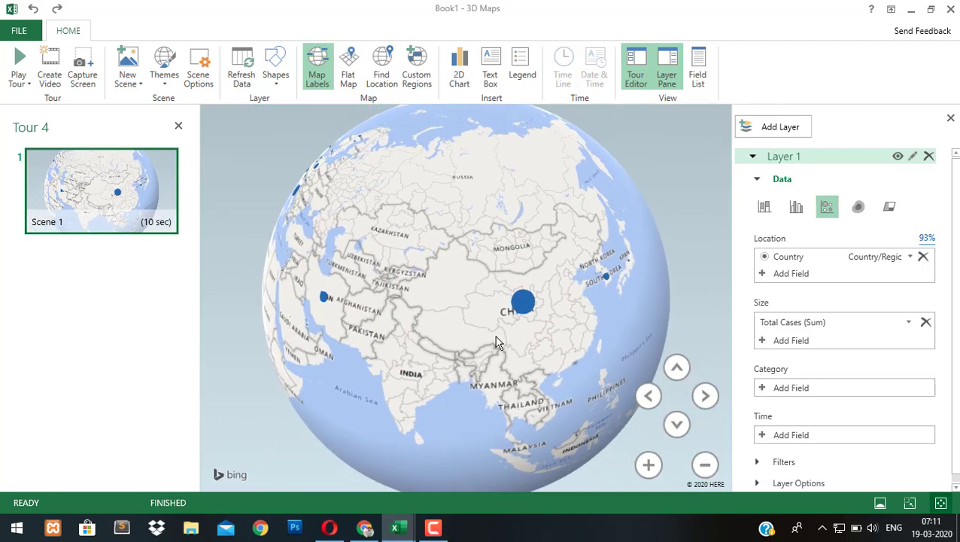
pyautogui.moveTo(542, 390); pyautogui.dragTo(399, 264)
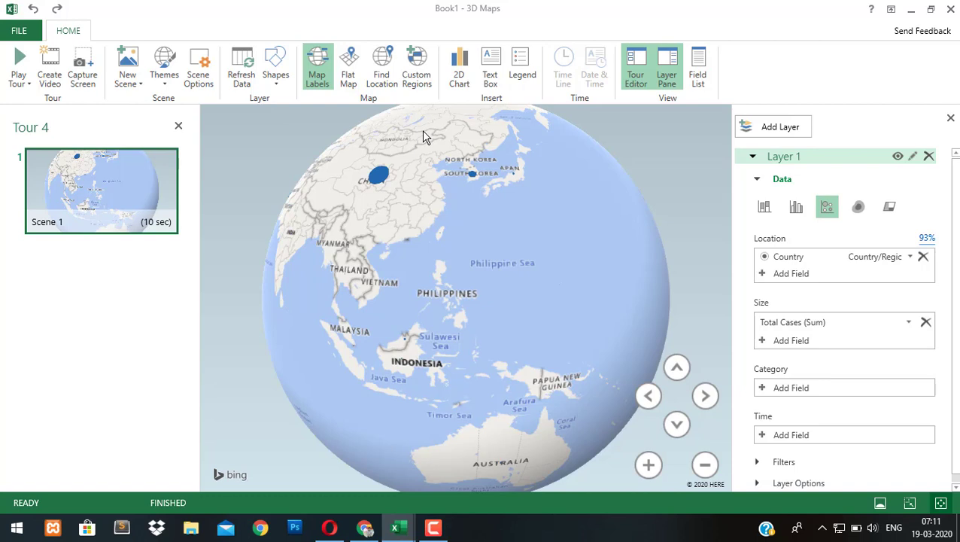
pyautogui.click(434, 528)
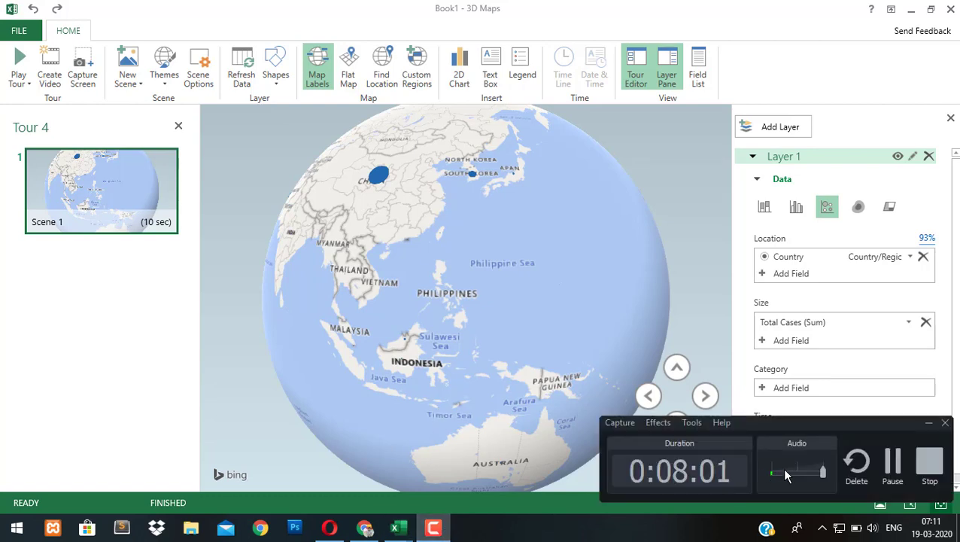